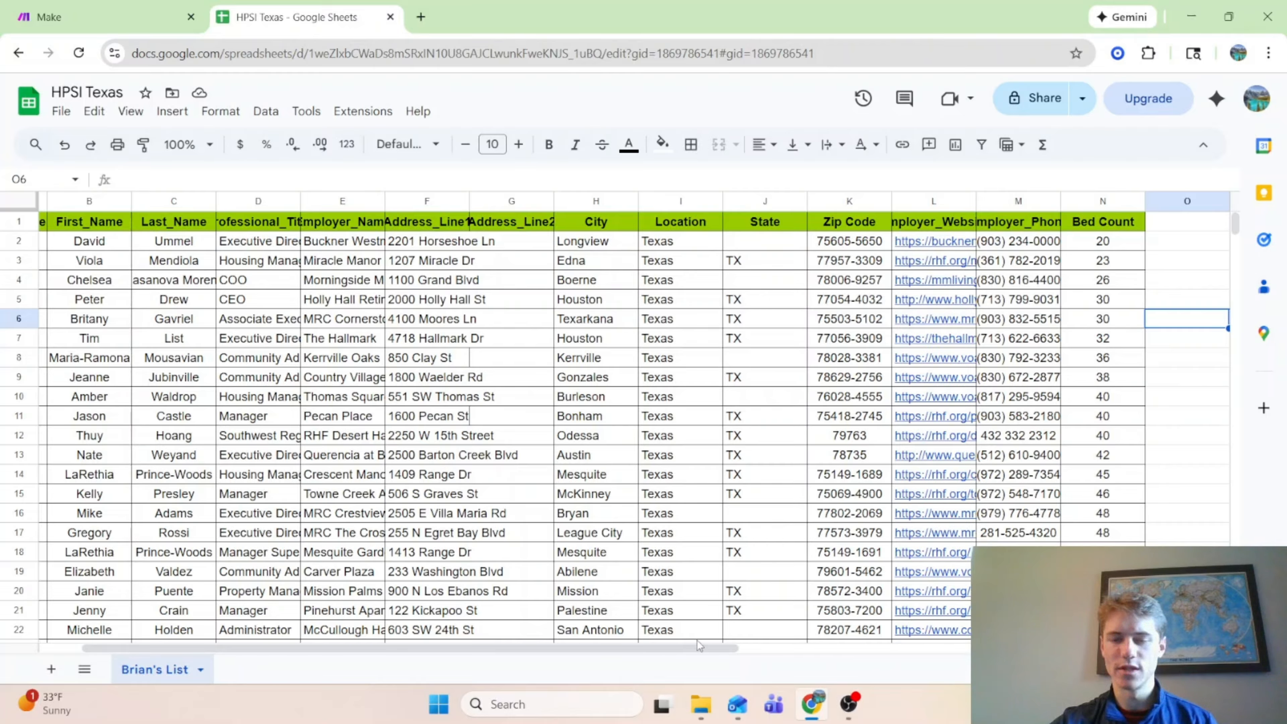
Step: Examine the Bed Count column down the whole contact list in the HPSI Texas spreadsheet
{"action": "mouse_move", "coordinate": [901, 461]}
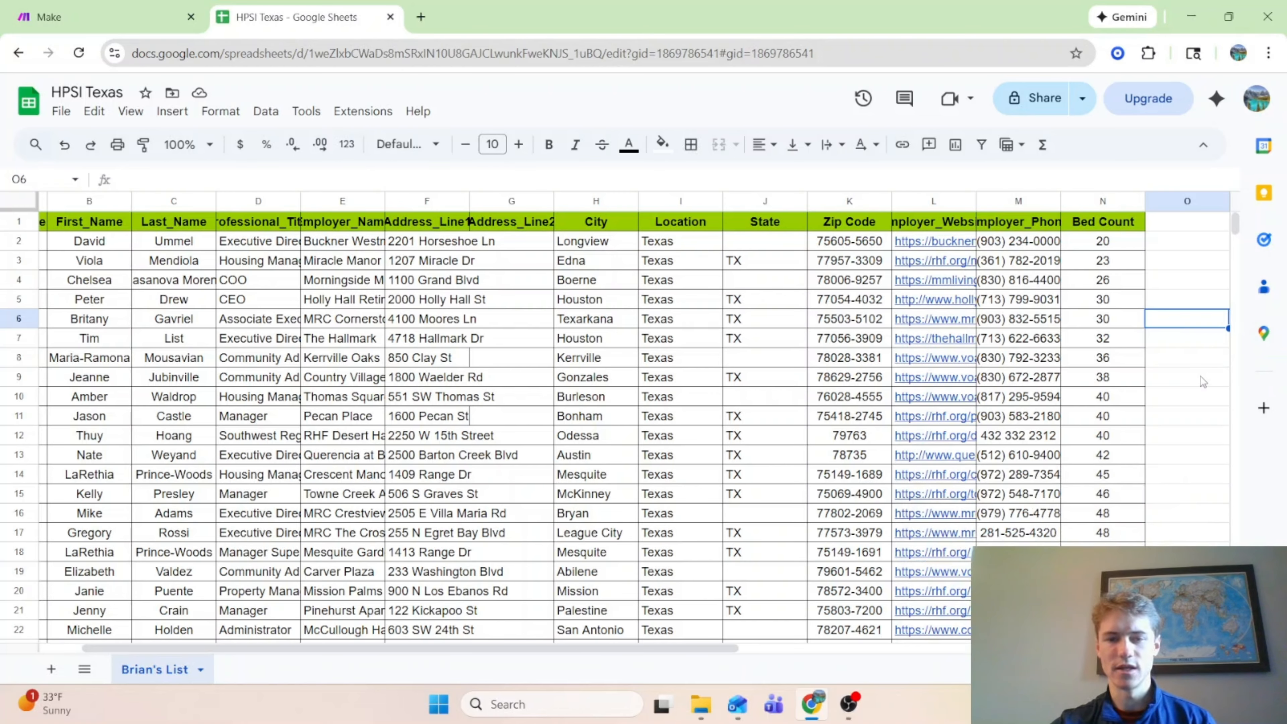
{"action": "scroll", "coordinate": [1200, 376], "scroll_direction": "down", "scroll_amount": 20}
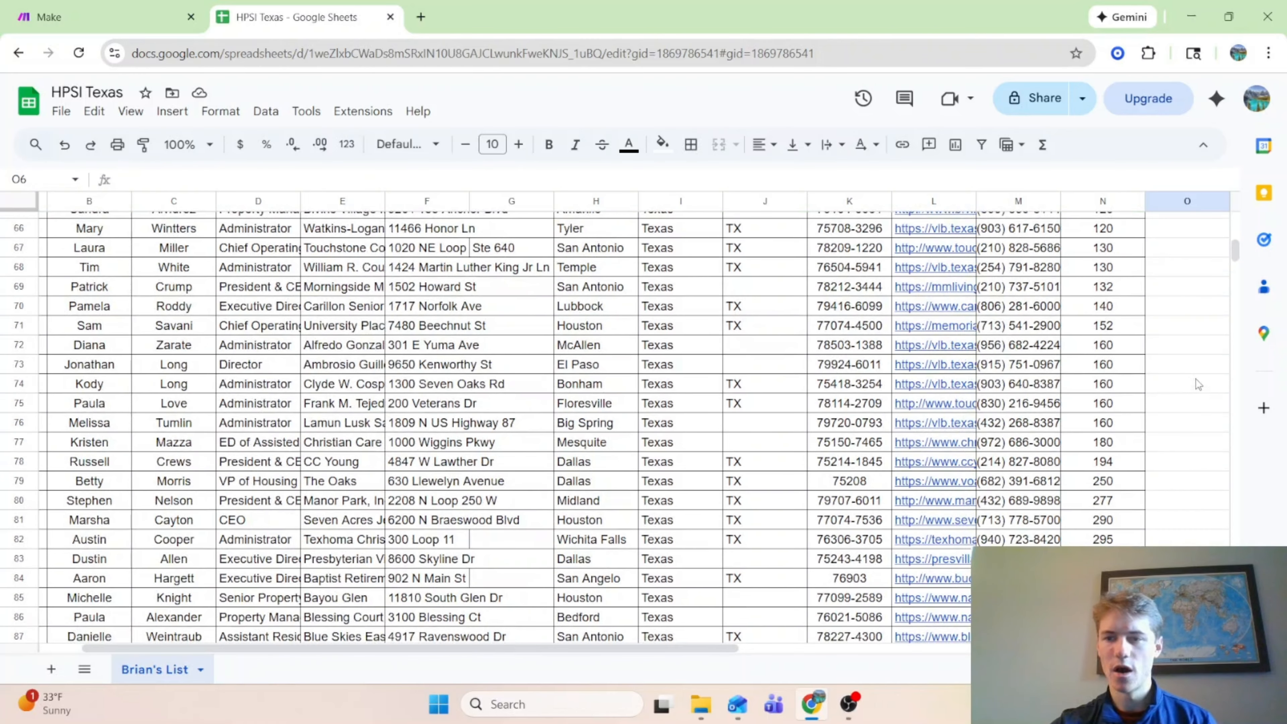
{"action": "scroll", "coordinate": [1197, 384], "scroll_direction": "up", "scroll_amount": 3}
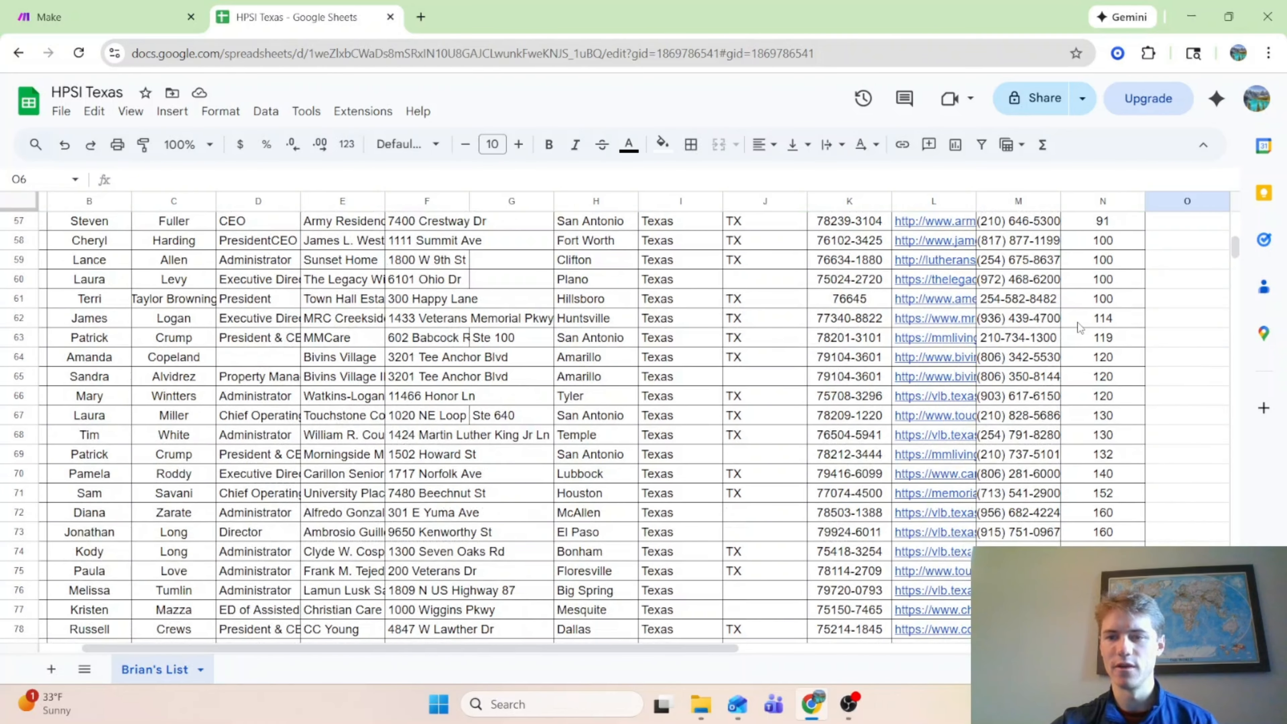
{"action": "scroll", "coordinate": [1081, 328], "scroll_direction": "down", "scroll_amount": 4}
{"action": "scroll", "coordinate": [1121, 434], "scroll_direction": "down", "scroll_amount": 20}
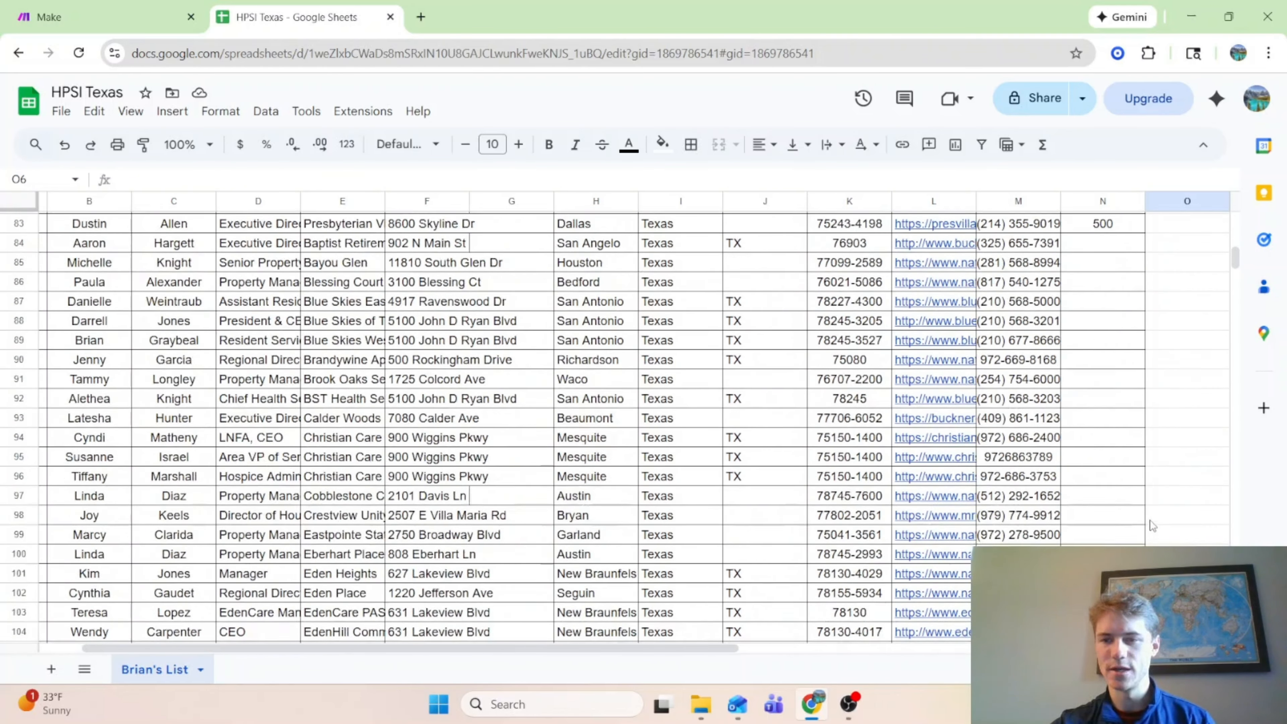
{"action": "scroll", "coordinate": [1126, 540], "scroll_direction": "up", "scroll_amount": 20}
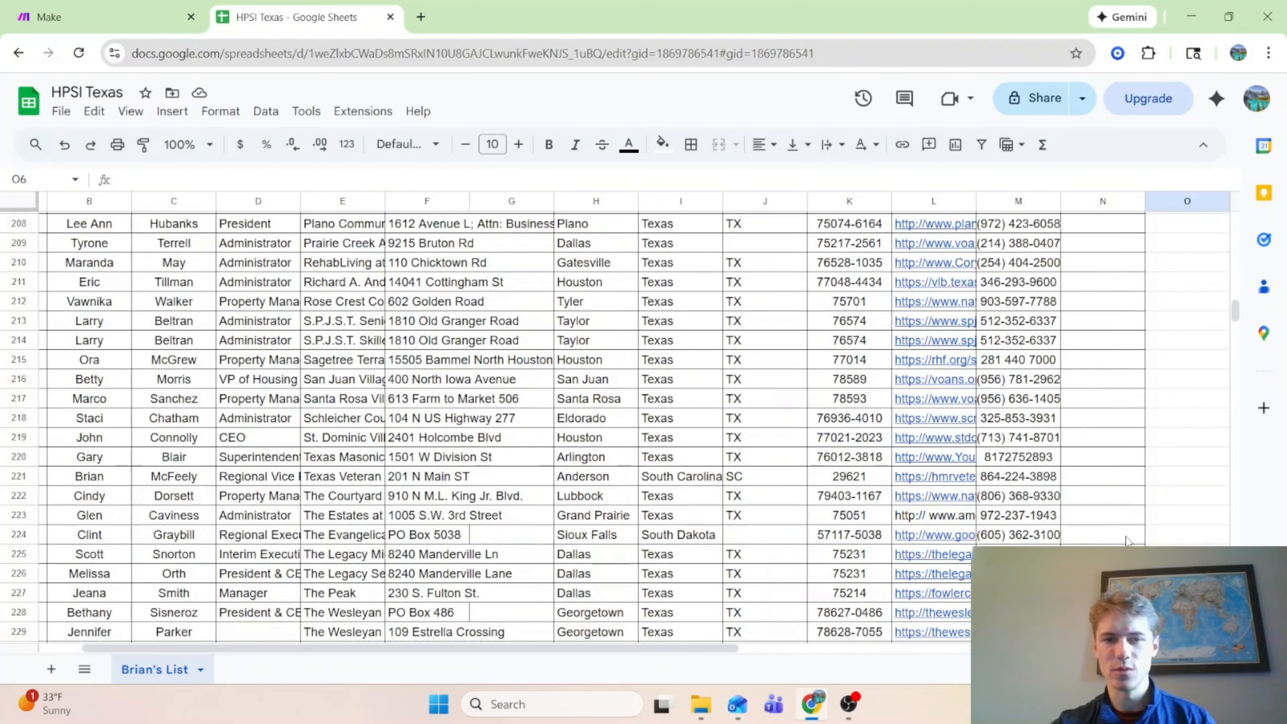
{"action": "scroll", "coordinate": [1126, 540], "scroll_direction": "up", "scroll_amount": 20}
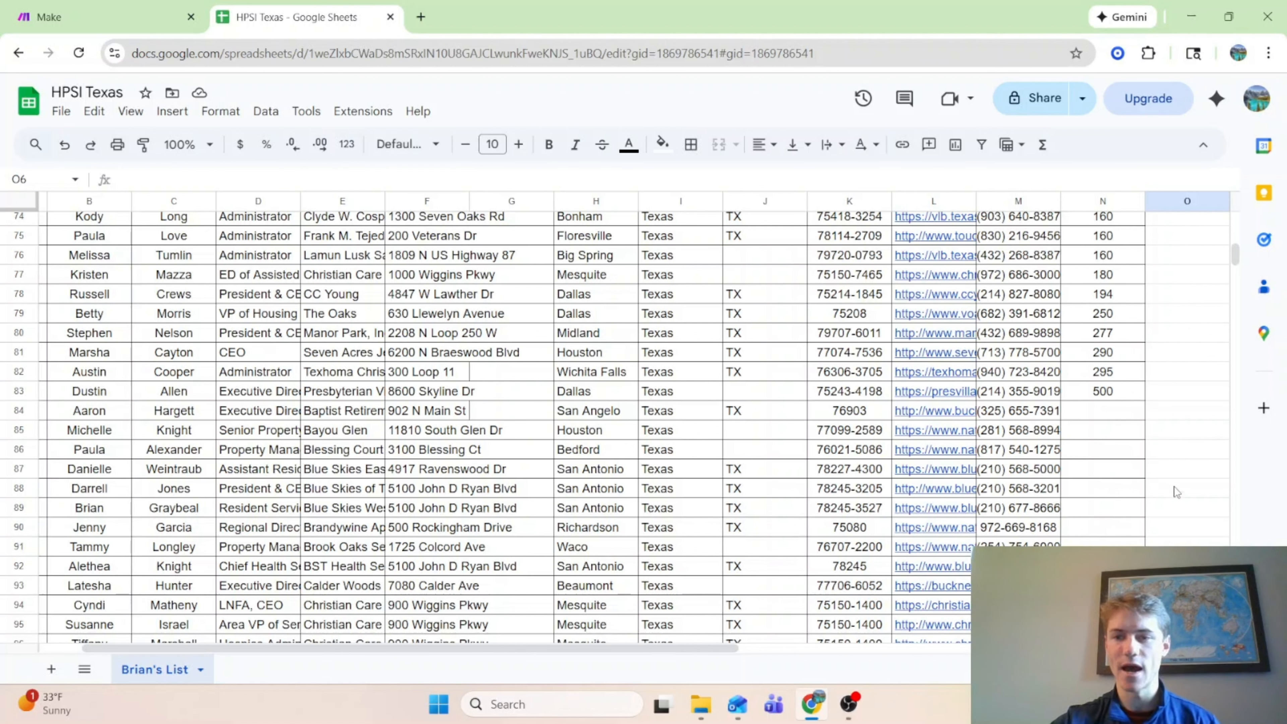
{"action": "scroll", "coordinate": [1176, 492], "scroll_direction": "up", "scroll_amount": 11}
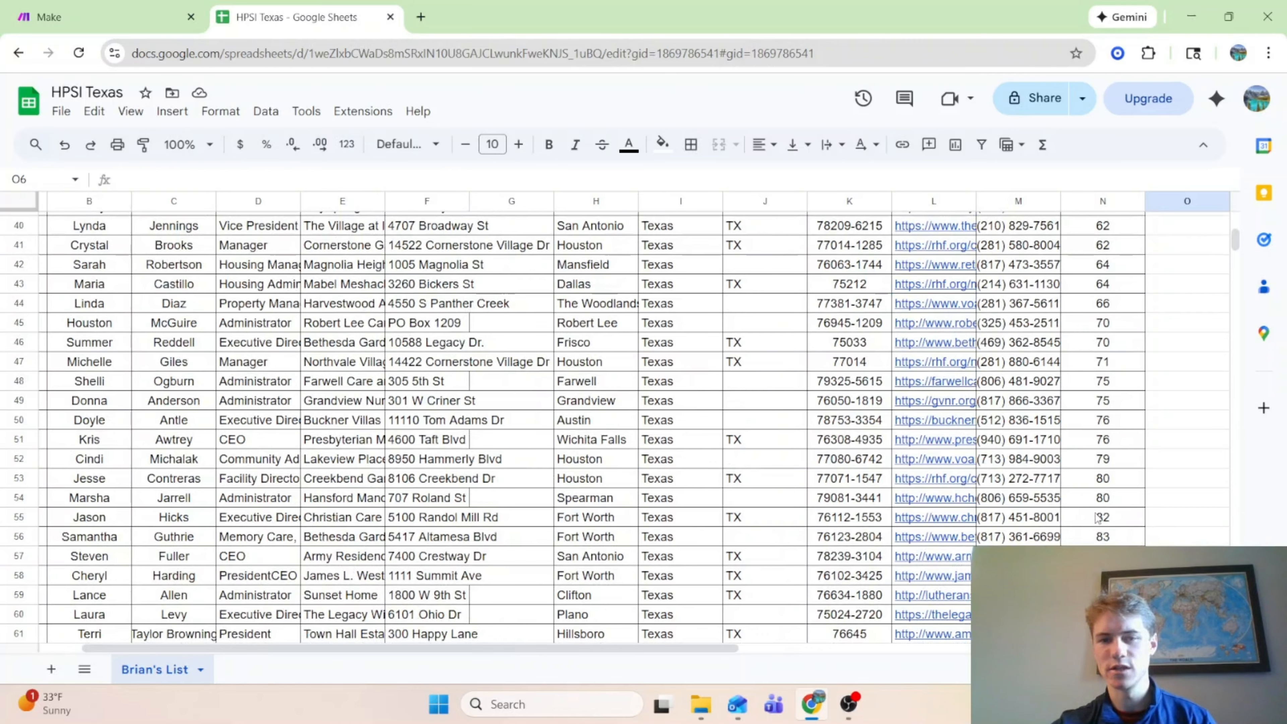
{"action": "scroll", "coordinate": [1095, 517], "scroll_direction": "down", "scroll_amount": 10}
Step: Switch to Make, create a new scenario, and choose Google Sheets as the app for its first module
{"action": "left_click", "coordinate": [1053, 93]}
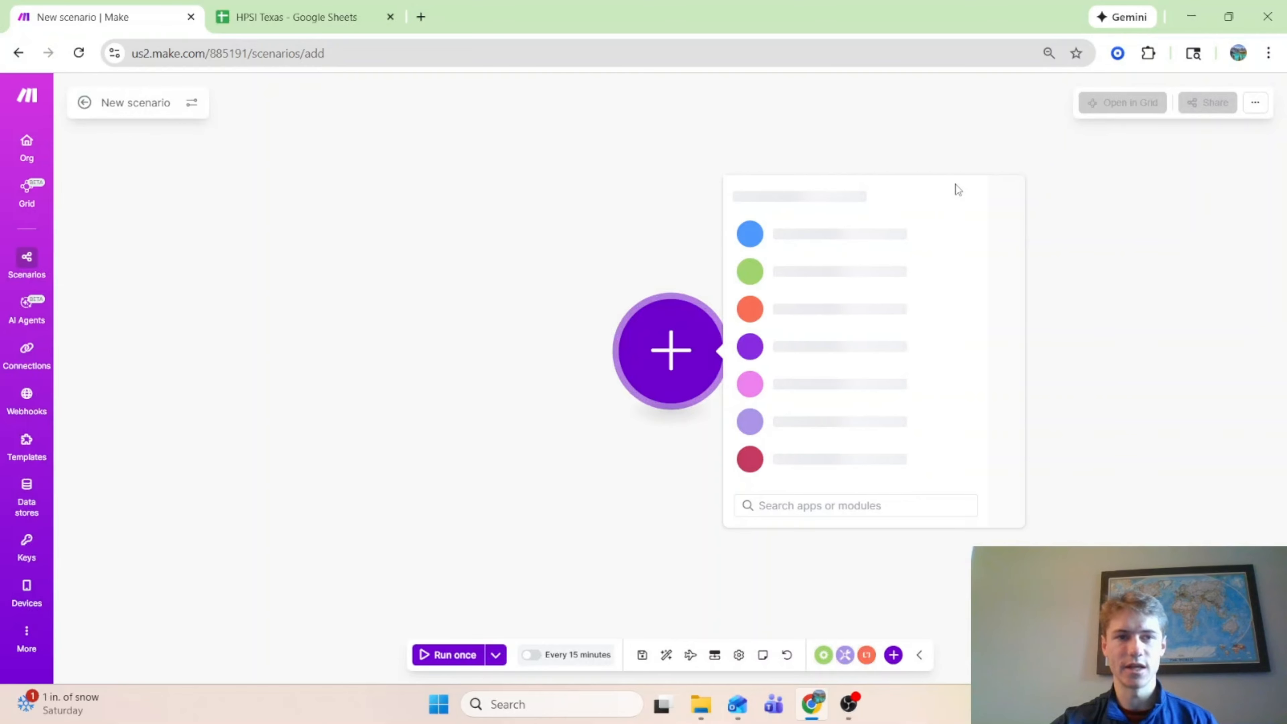
{"action": "left_click", "coordinate": [812, 228]}
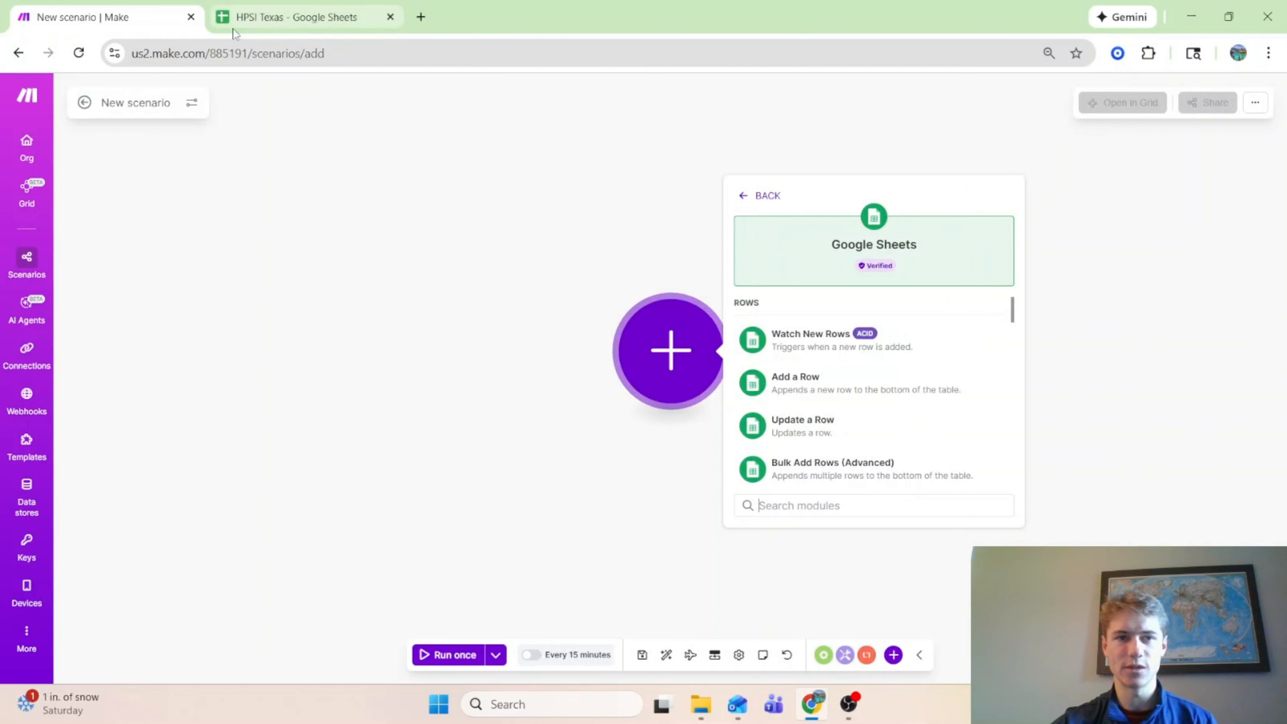
Step: In the HPSI Texas spreadsheet, locate and select the first empty Bed Count cell, N84, and look over the rows around it
{"action": "left_click", "coordinate": [345, 6]}
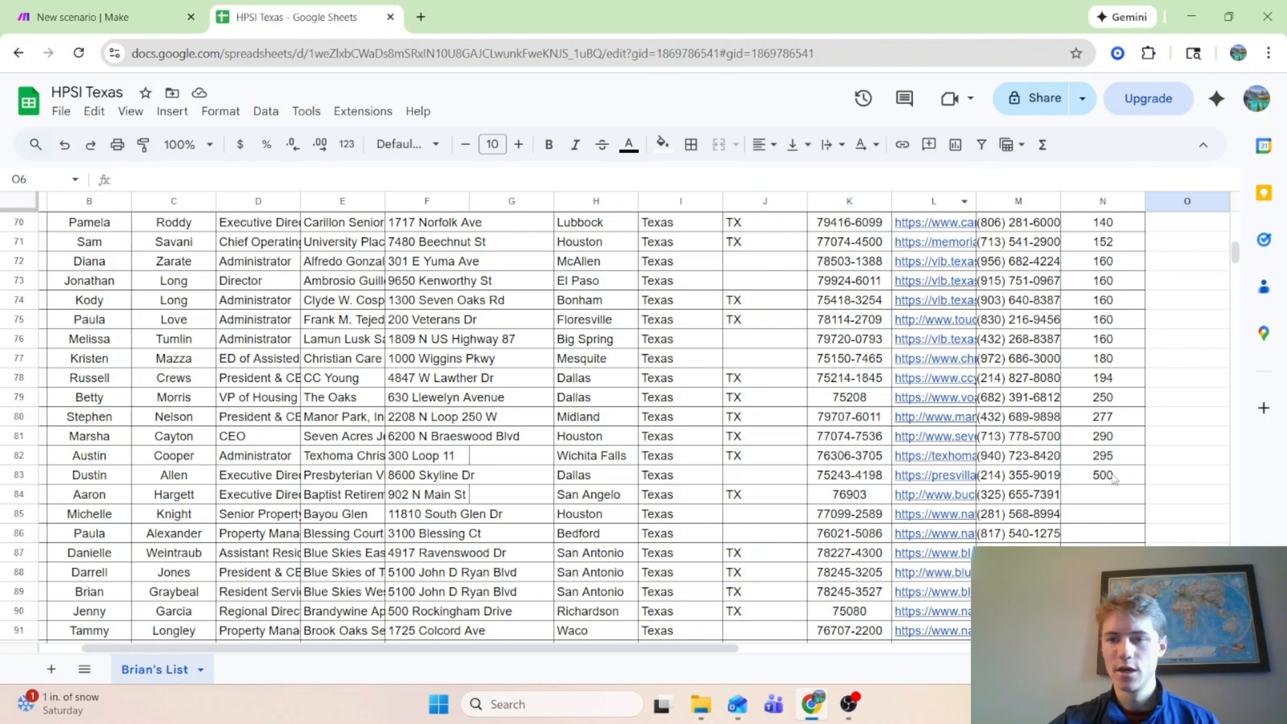
{"action": "left_click", "coordinate": [1118, 500]}
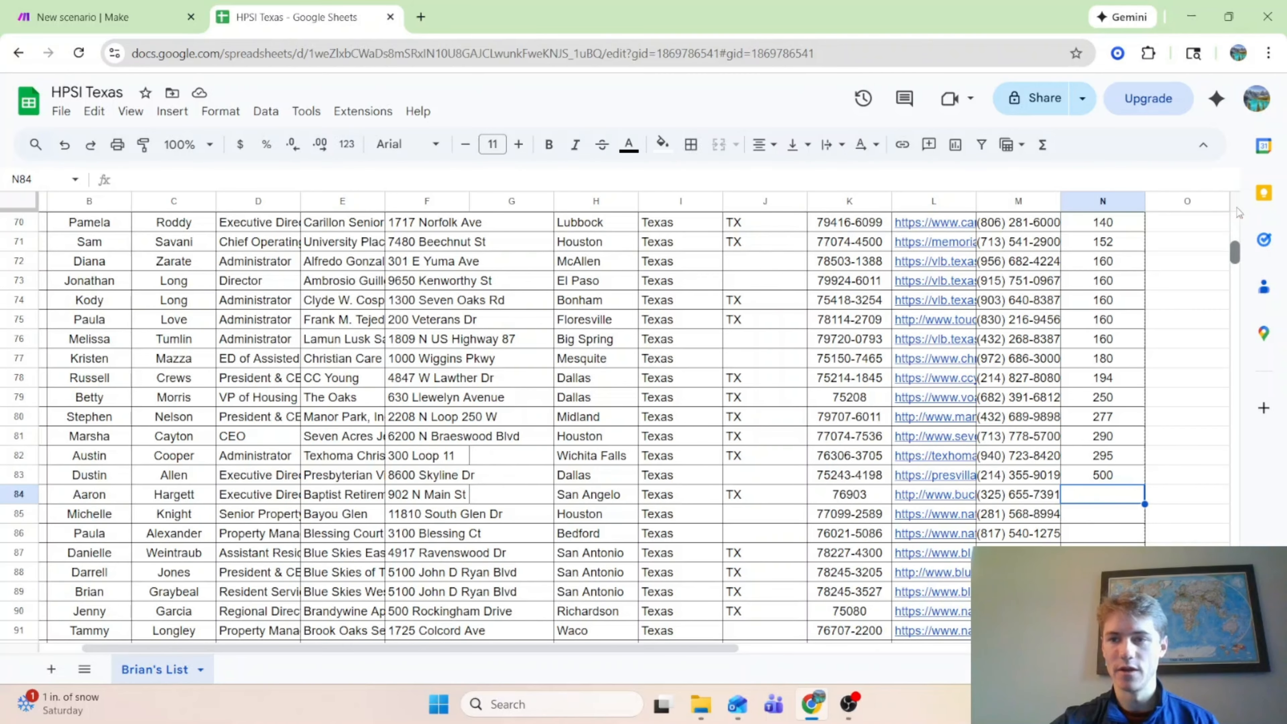
{"action": "scroll", "coordinate": [1118, 405], "scroll_direction": "up", "scroll_amount": 20}
{"action": "scroll", "coordinate": [1118, 329], "scroll_direction": "down", "scroll_amount": 10}
{"action": "scroll", "coordinate": [1118, 329], "scroll_direction": "down", "scroll_amount": 15}
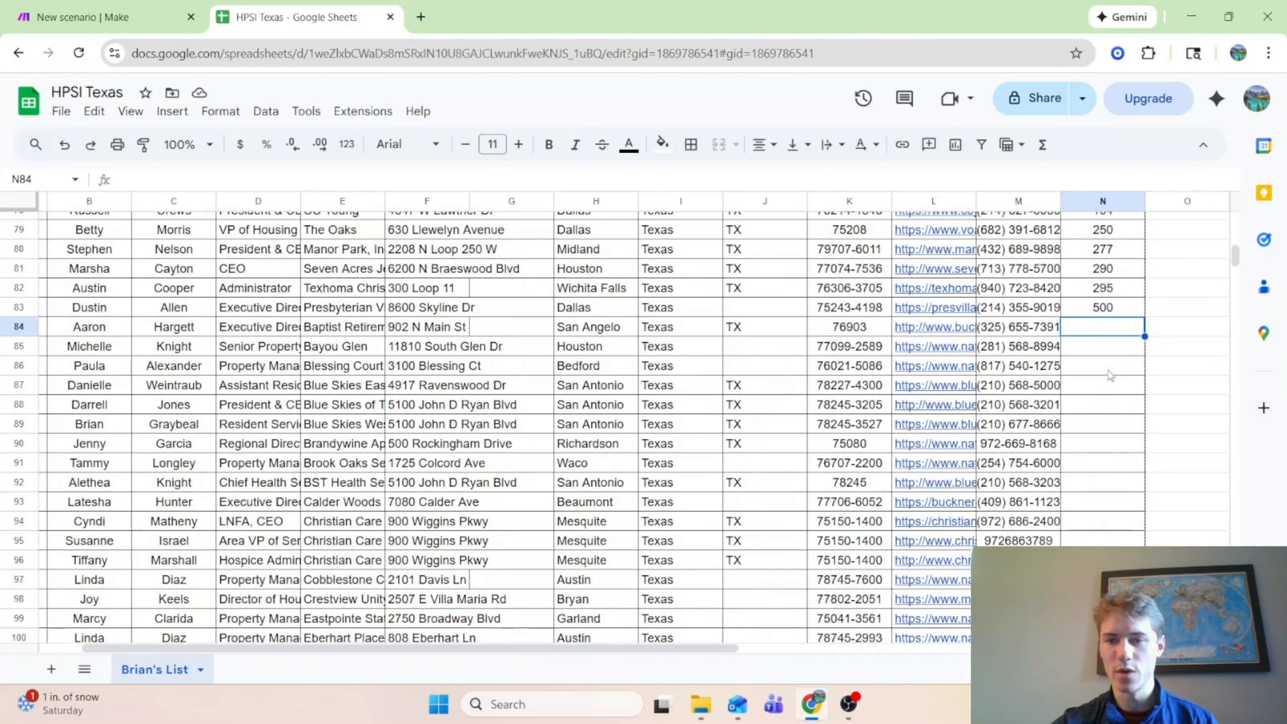
Step: Return to the Make scenario and add the Google Sheets Search Rows module as its first module
{"action": "left_click", "coordinate": [101, 17]}
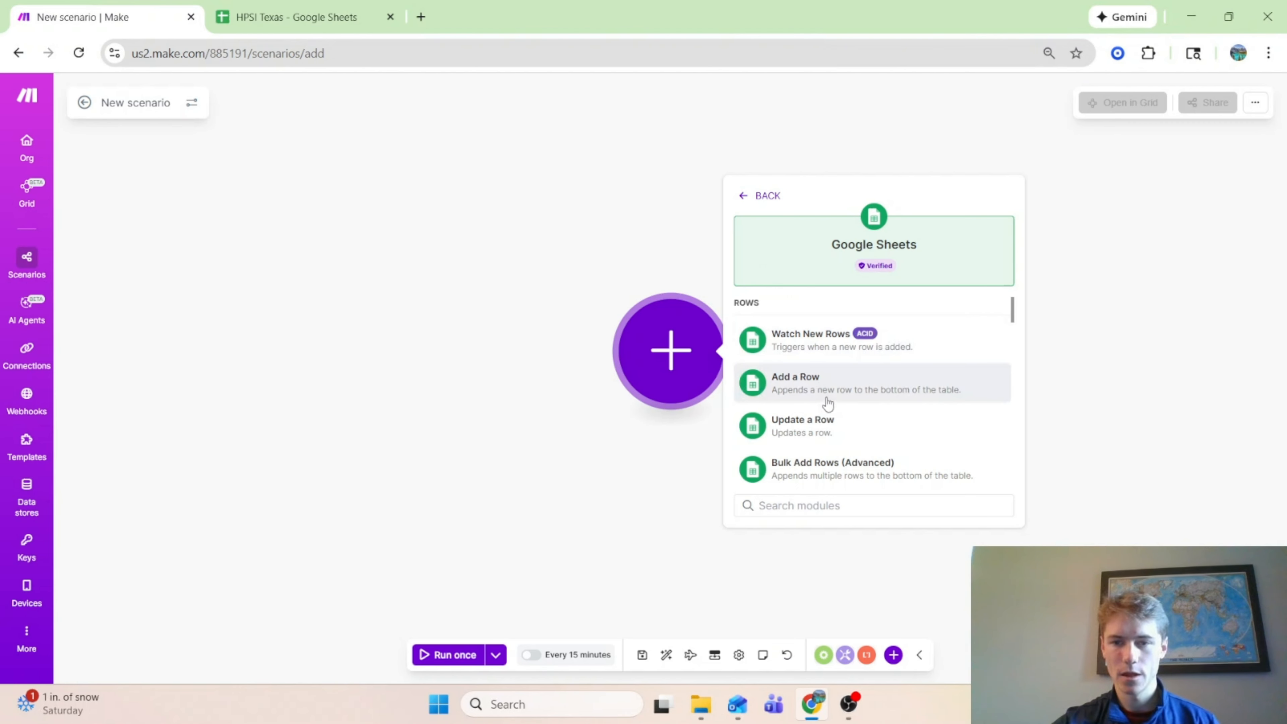
{"action": "scroll", "coordinate": [827, 420], "scroll_direction": "down", "scroll_amount": 2}
{"action": "scroll", "coordinate": [827, 420], "scroll_direction": "down", "scroll_amount": 1}
{"action": "left_click", "coordinate": [827, 436]}
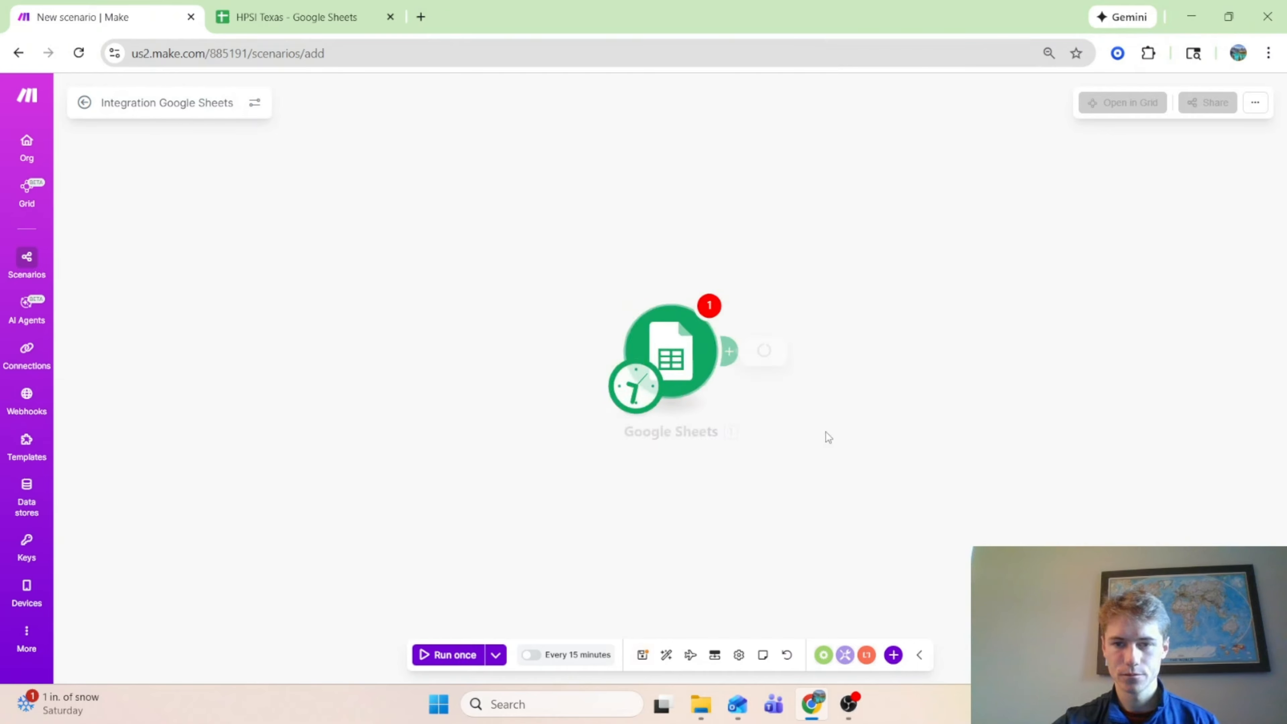
Step: Set the Search Rows module's connection to My Google connection
{"action": "left_click", "coordinate": [885, 269]}
{"action": "left_click", "coordinate": [931, 304]}
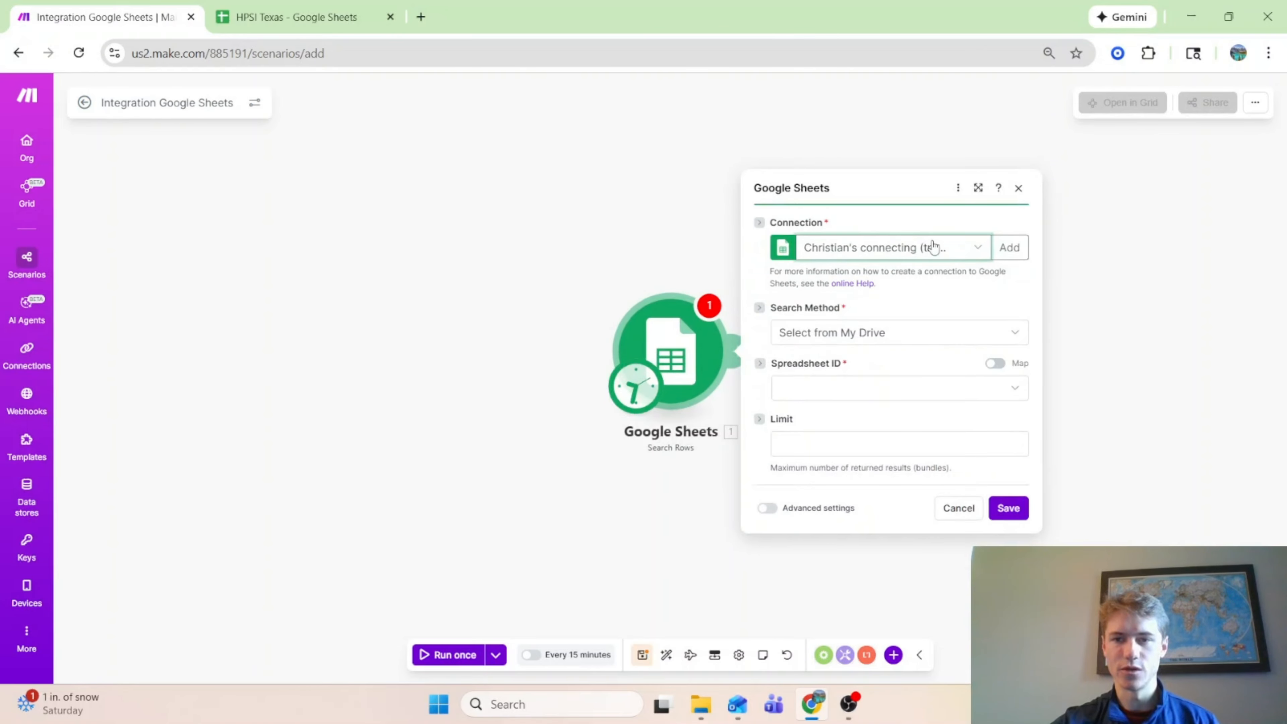
{"action": "left_click", "coordinate": [933, 247]}
{"action": "left_click", "coordinate": [957, 291]}
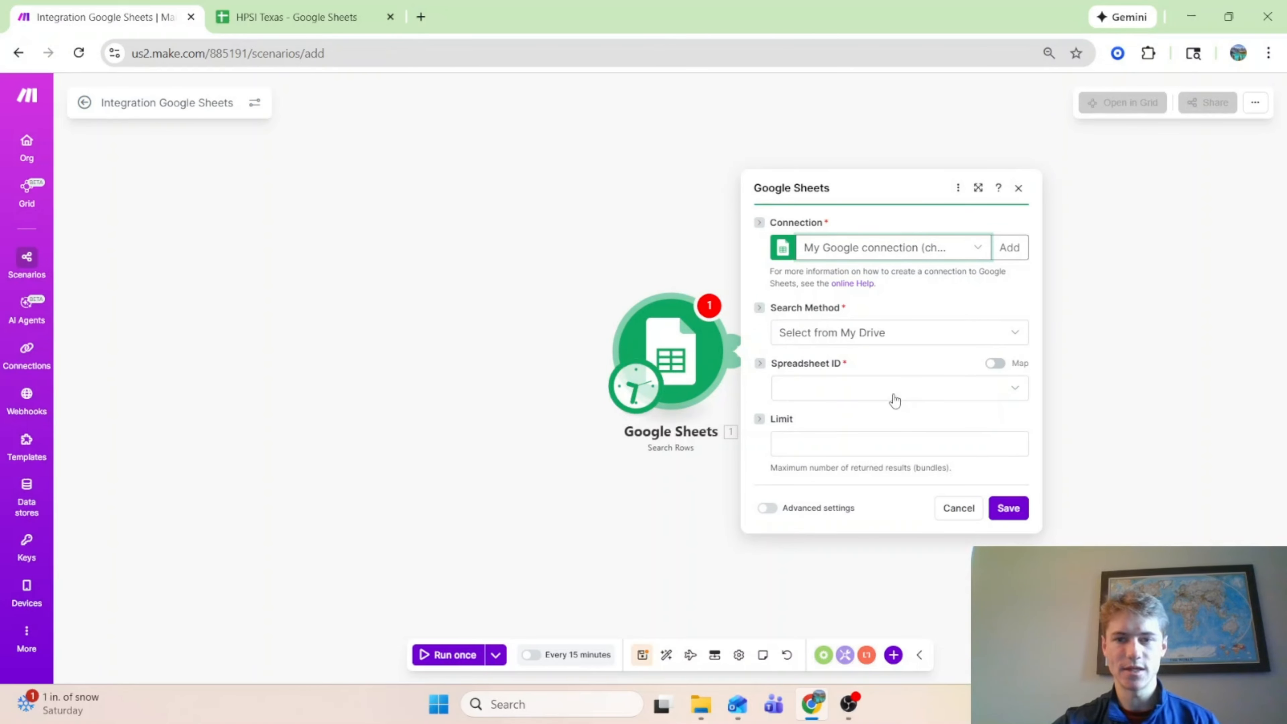
Step: Choose HPSI Texas as the spreadsheet that the Search Rows module searches
{"action": "left_click", "coordinate": [894, 389]}
{"action": "scroll", "coordinate": [867, 529], "scroll_direction": "down", "scroll_amount": 15}
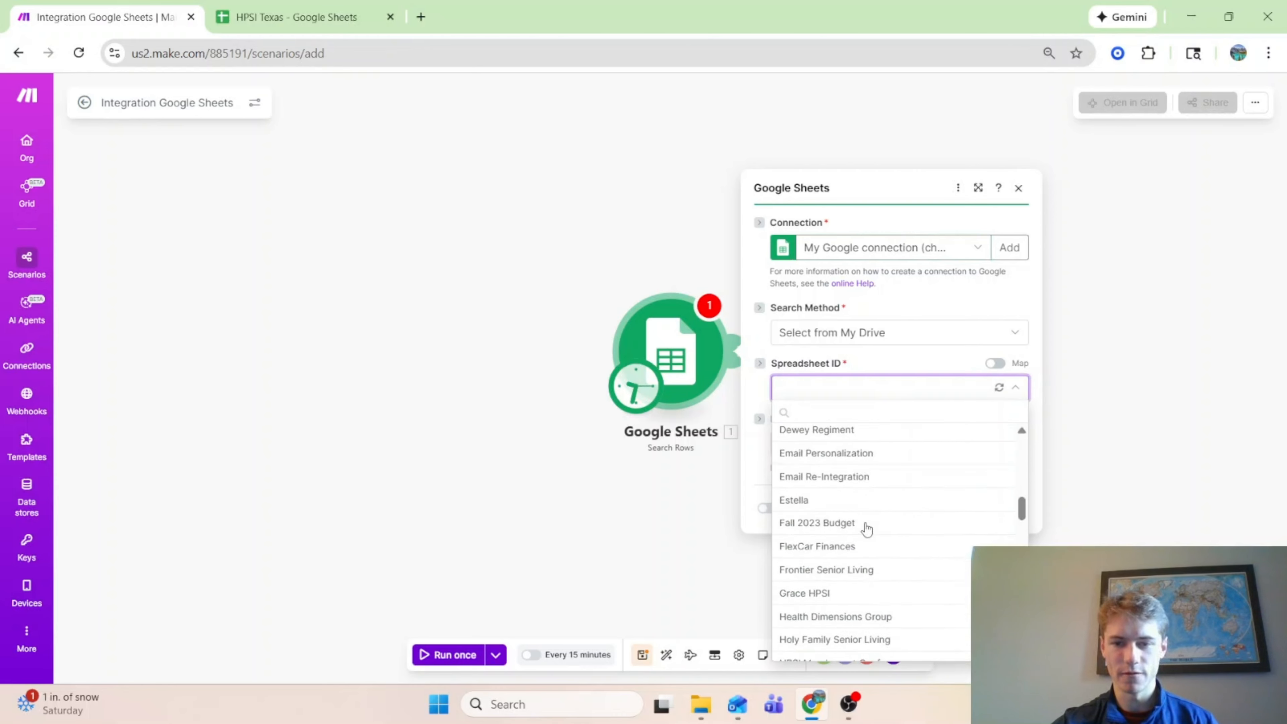
{"action": "scroll", "coordinate": [866, 529], "scroll_direction": "down", "scroll_amount": 3}
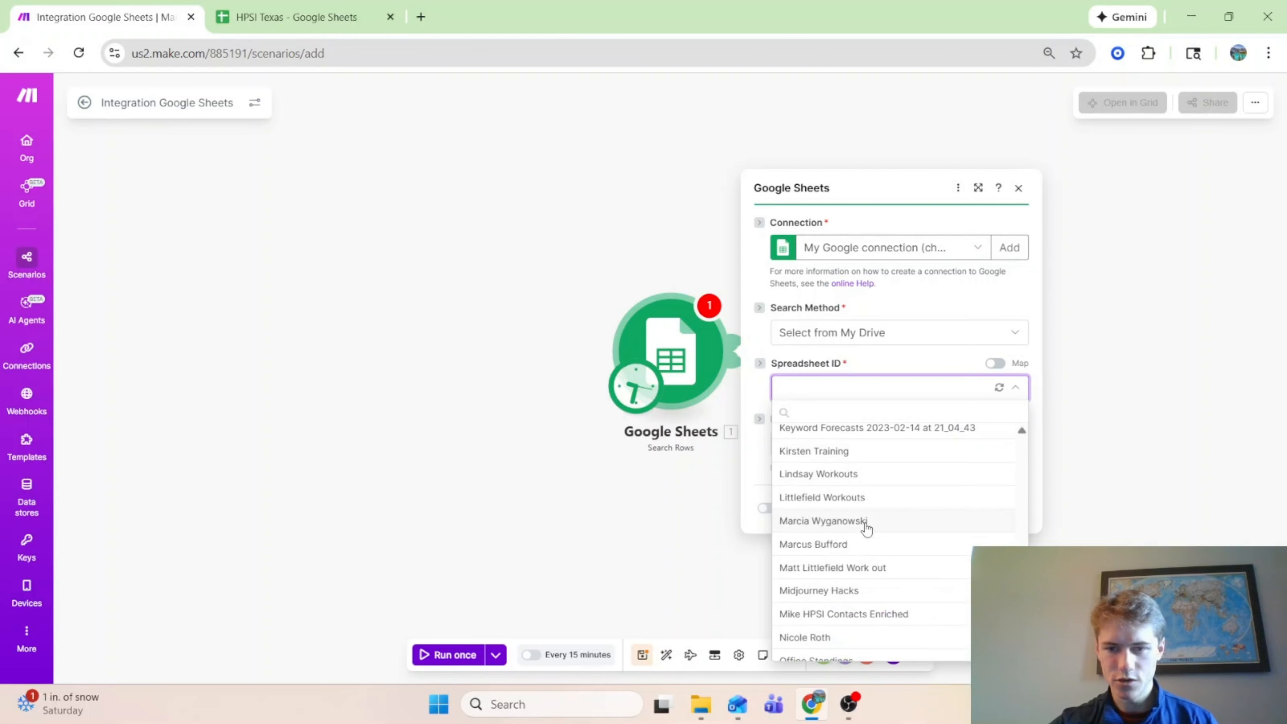
{"action": "scroll", "coordinate": [866, 529], "scroll_direction": "up", "scroll_amount": 5}
{"action": "scroll", "coordinate": [866, 529], "scroll_direction": "up", "scroll_amount": 5}
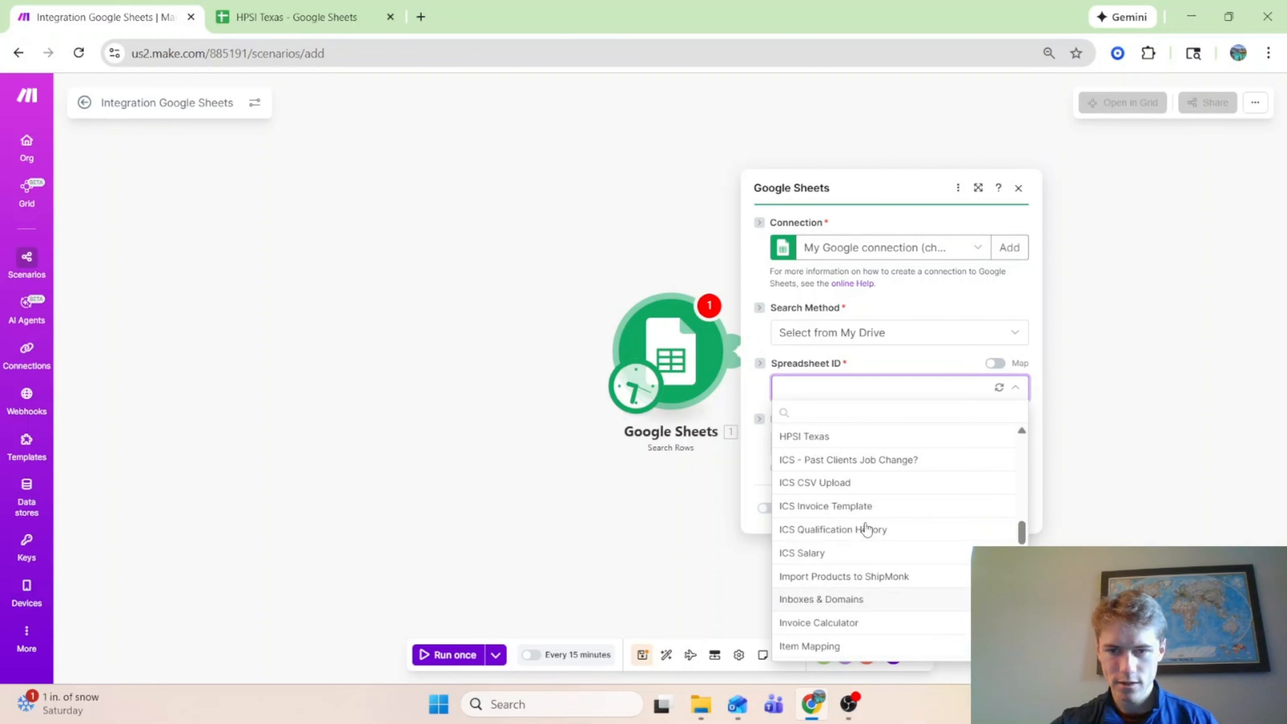
{"action": "left_click", "coordinate": [862, 525]}
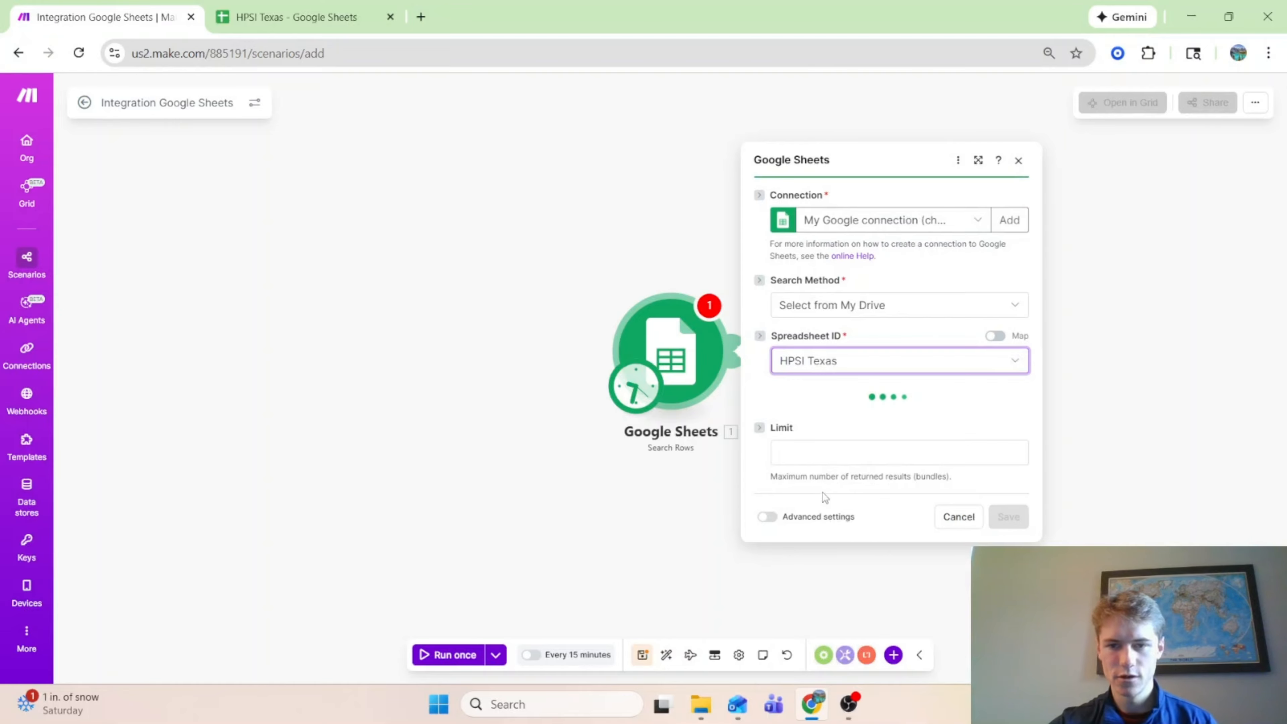
Step: Set the limit of returned results to 1 and choose the contact list sheet as the sheet name
{"action": "left_click", "coordinate": [844, 472]}
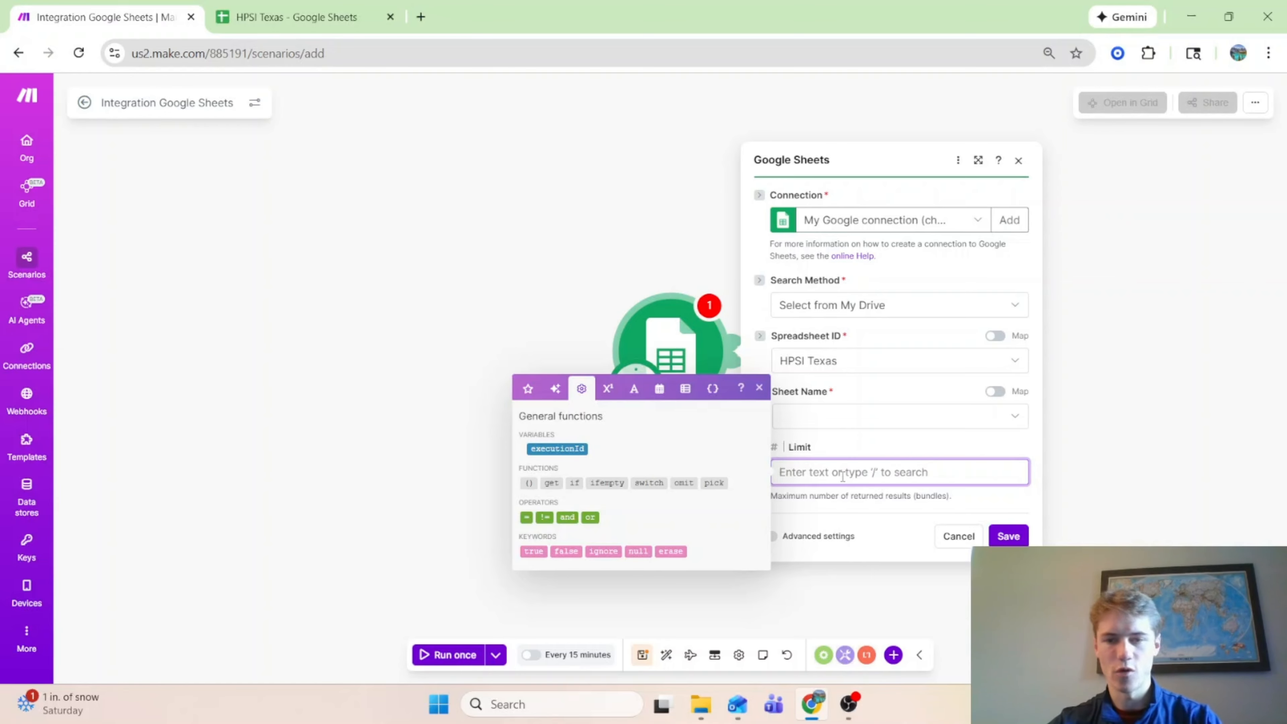
{"action": "type", "text": "1"}
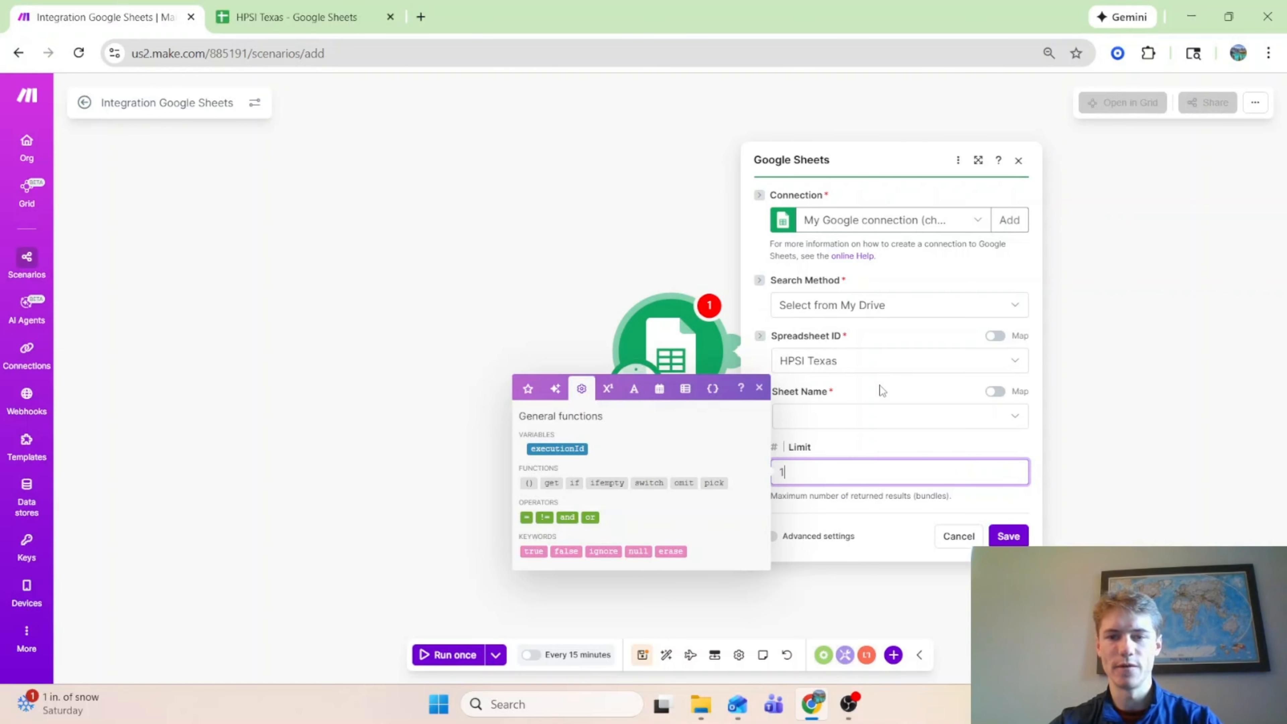
{"action": "left_click", "coordinate": [856, 419]}
{"action": "left_click", "coordinate": [860, 438]}
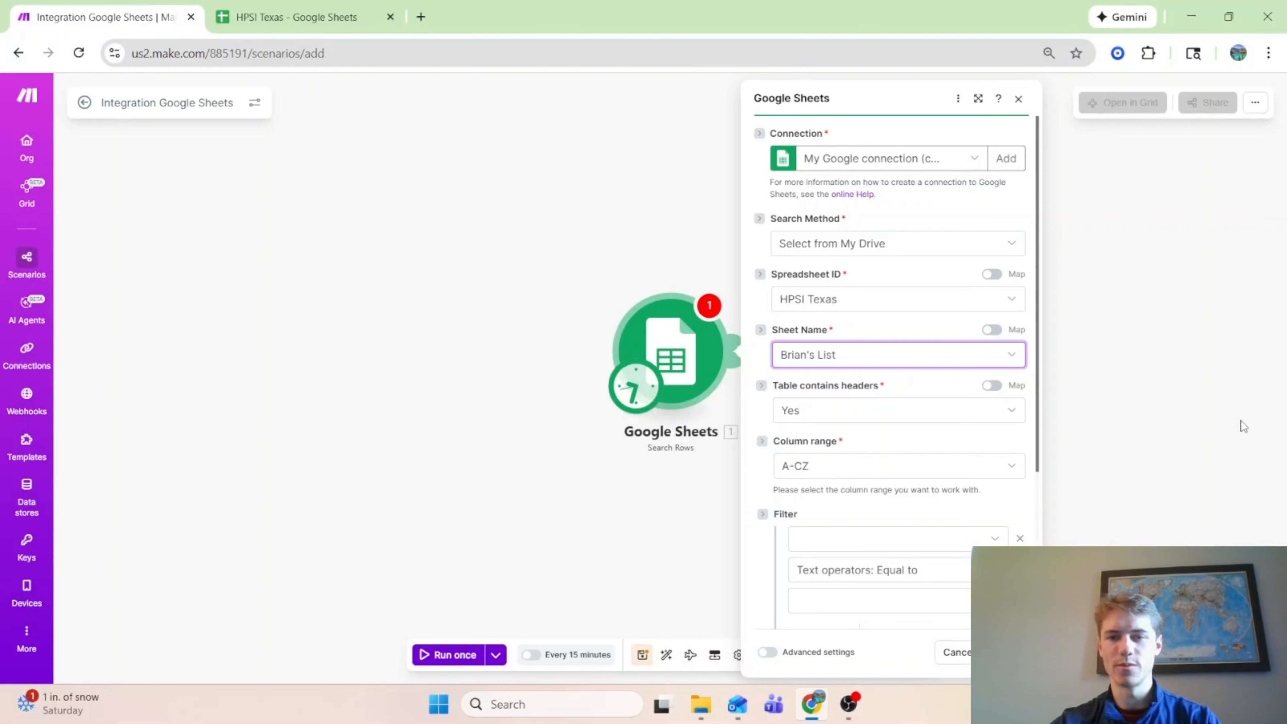
Step: Filter the row search to rows where Bed Count (N) does not exist, and close the module settings
{"action": "scroll", "coordinate": [983, 388], "scroll_direction": "down", "scroll_amount": 3}
{"action": "left_click", "coordinate": [965, 376]}
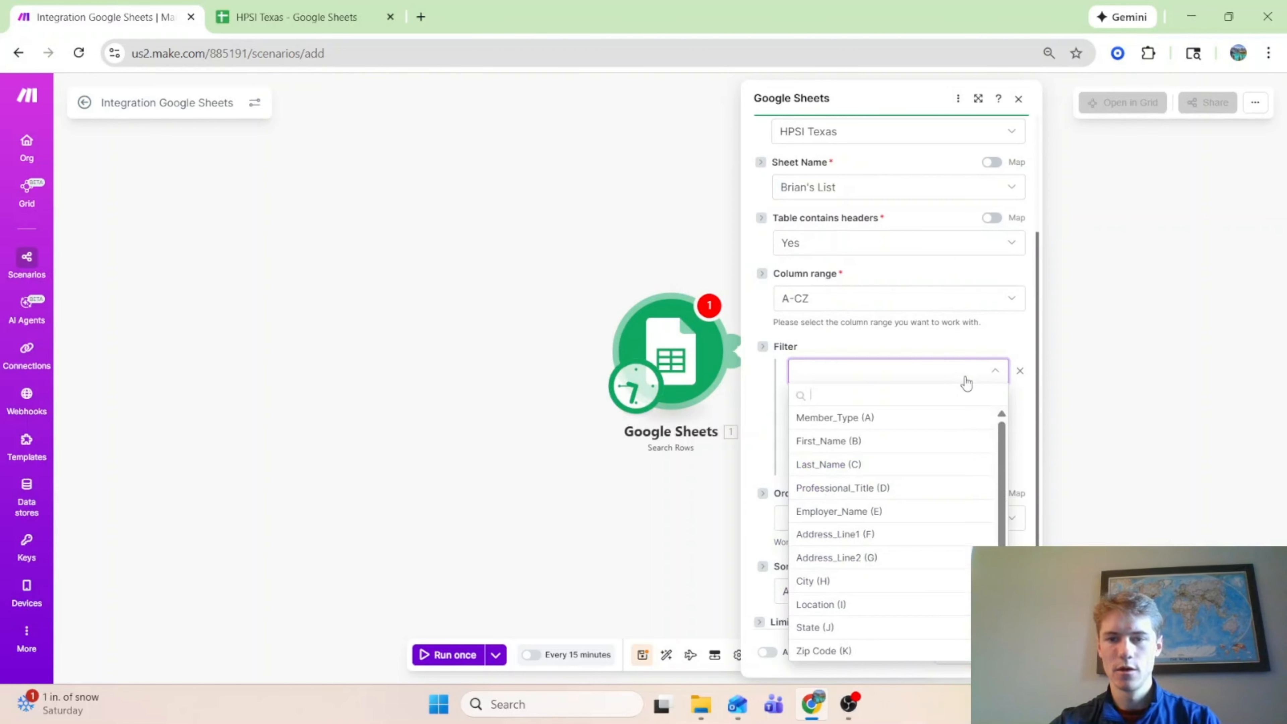
{"action": "scroll", "coordinate": [912, 518], "scroll_direction": "down", "scroll_amount": 2}
{"action": "left_click", "coordinate": [843, 649]}
{"action": "left_click", "coordinate": [870, 410]}
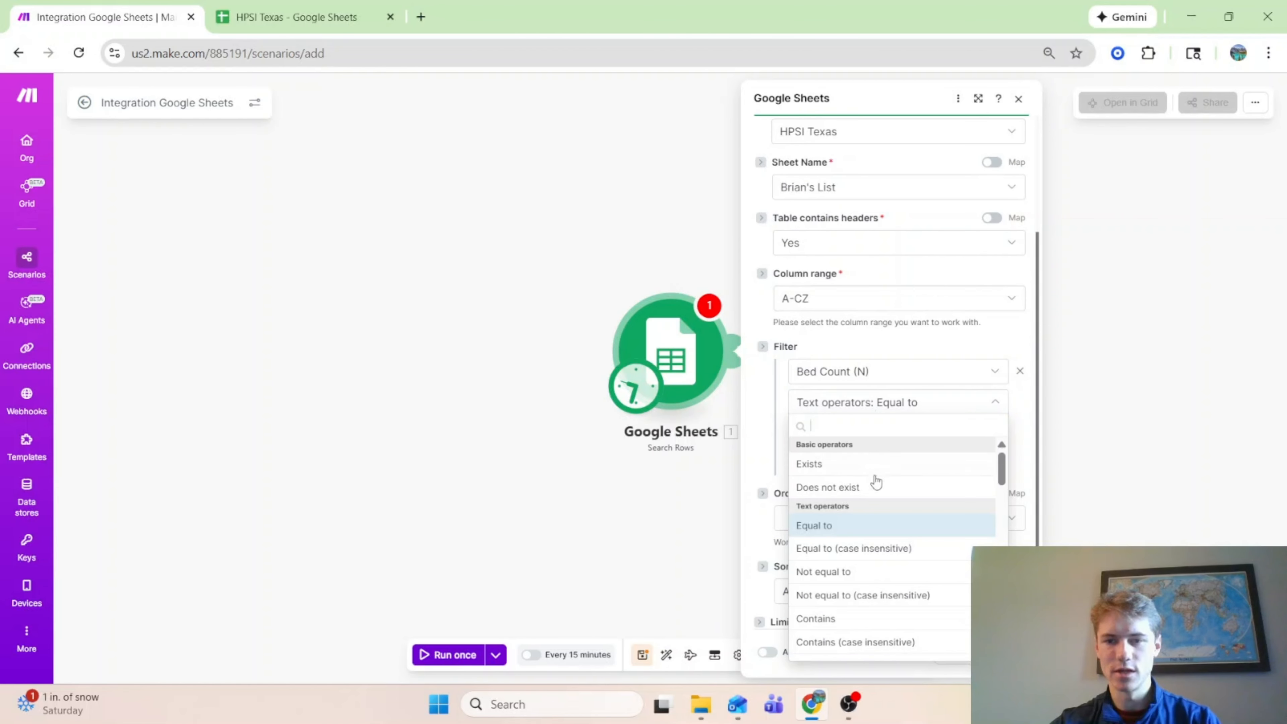
{"action": "left_click", "coordinate": [874, 484]}
{"action": "key", "text": "Escape"}
Step: Try to run only the Google Sheets Search Rows module
{"action": "right_click", "coordinate": [695, 329]}
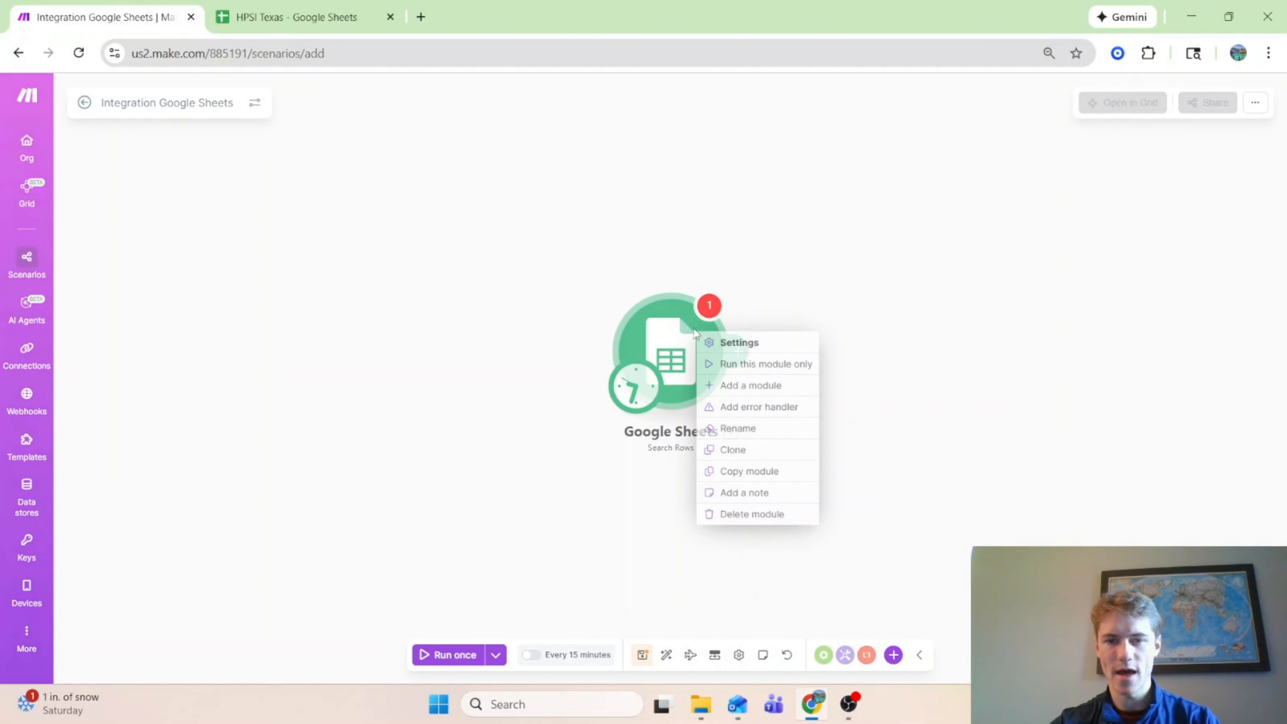
{"action": "left_click", "coordinate": [790, 370]}
{"action": "left_click", "coordinate": [734, 428]}
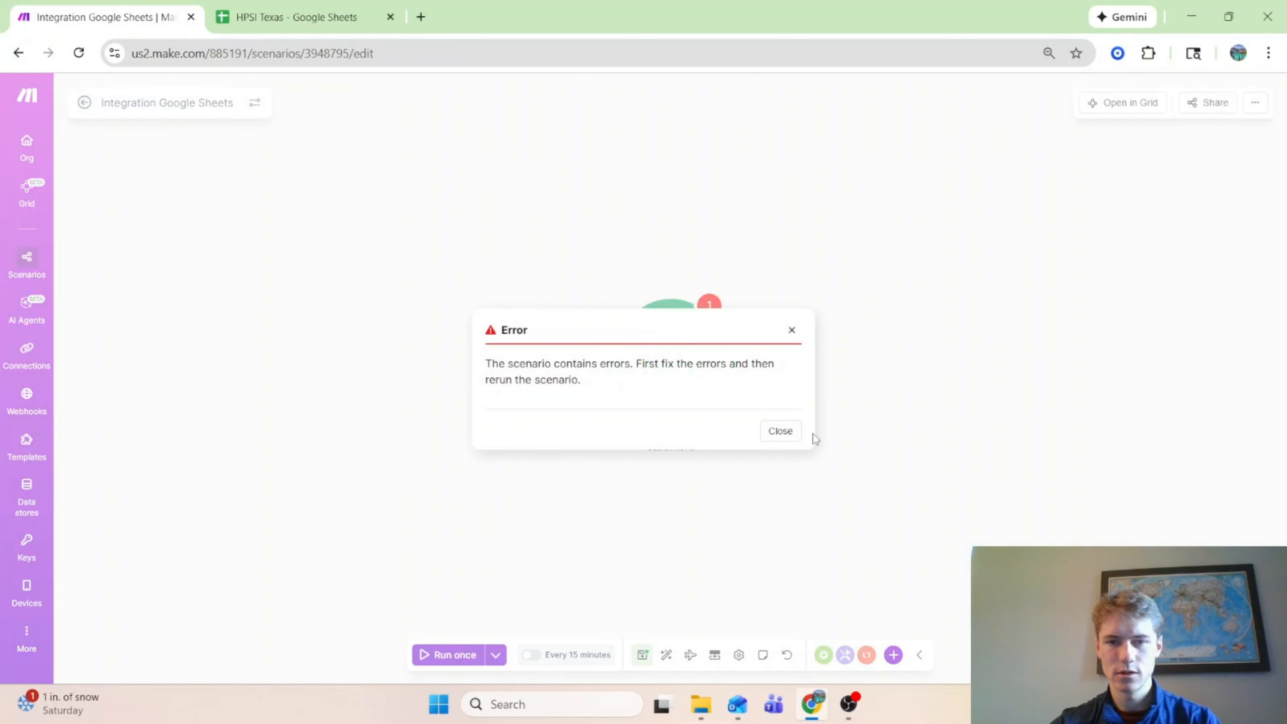
{"action": "left_click", "coordinate": [783, 431]}
Step: Reopen the Search Rows settings to review the Bed Count filter, close them, and run that module alone
{"action": "left_click", "coordinate": [716, 353]}
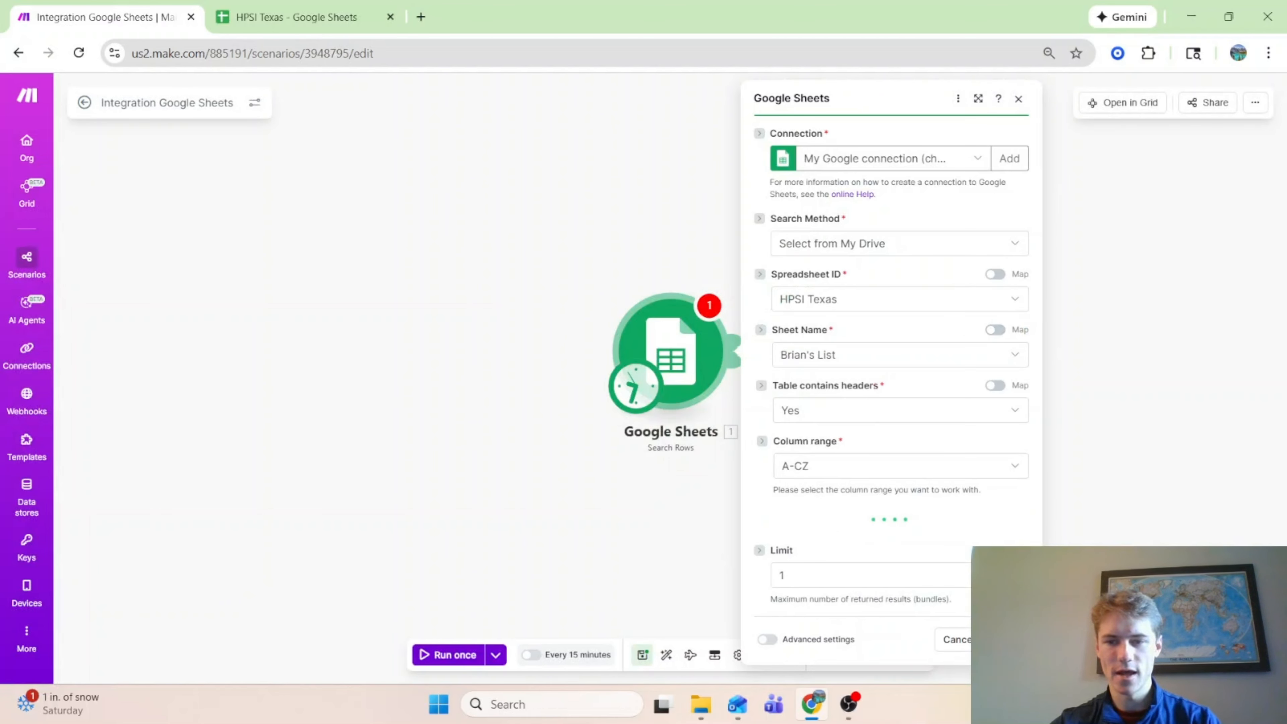
{"action": "scroll", "coordinate": [896, 375], "scroll_direction": "down", "scroll_amount": 4}
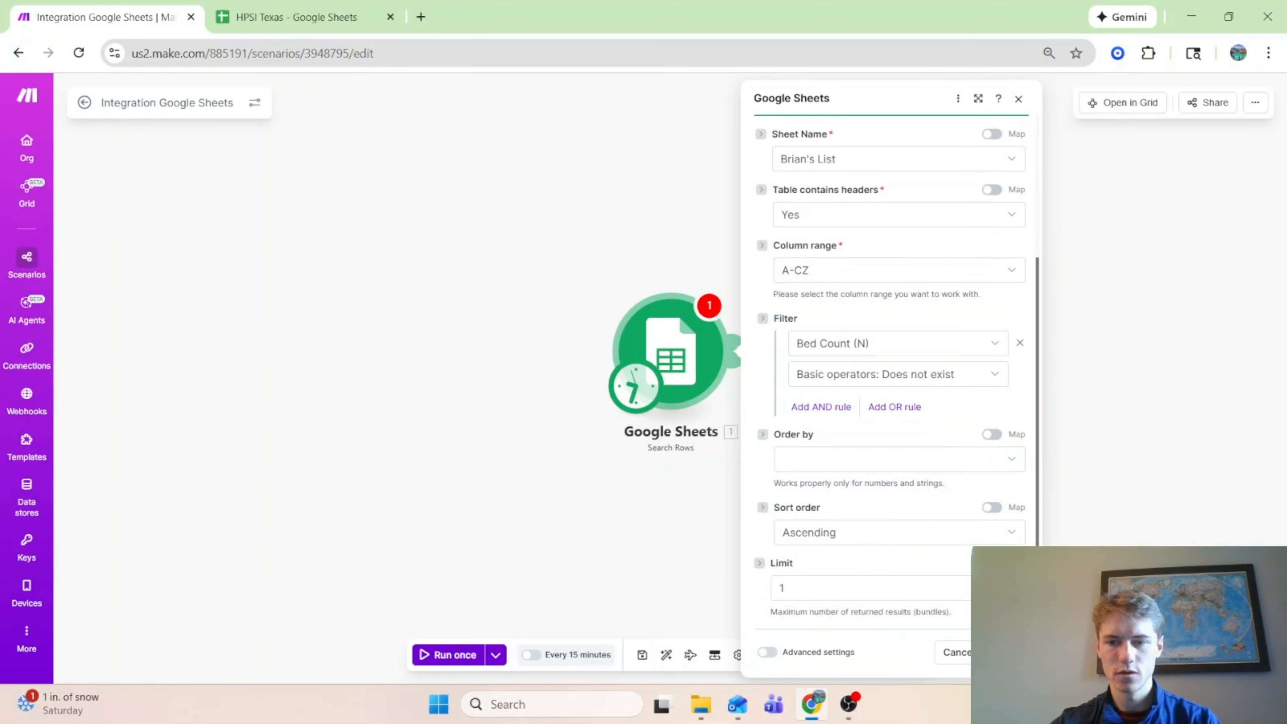
{"action": "key", "text": "Escape"}
{"action": "right_click", "coordinate": [714, 342]}
{"action": "left_click", "coordinate": [788, 368]}
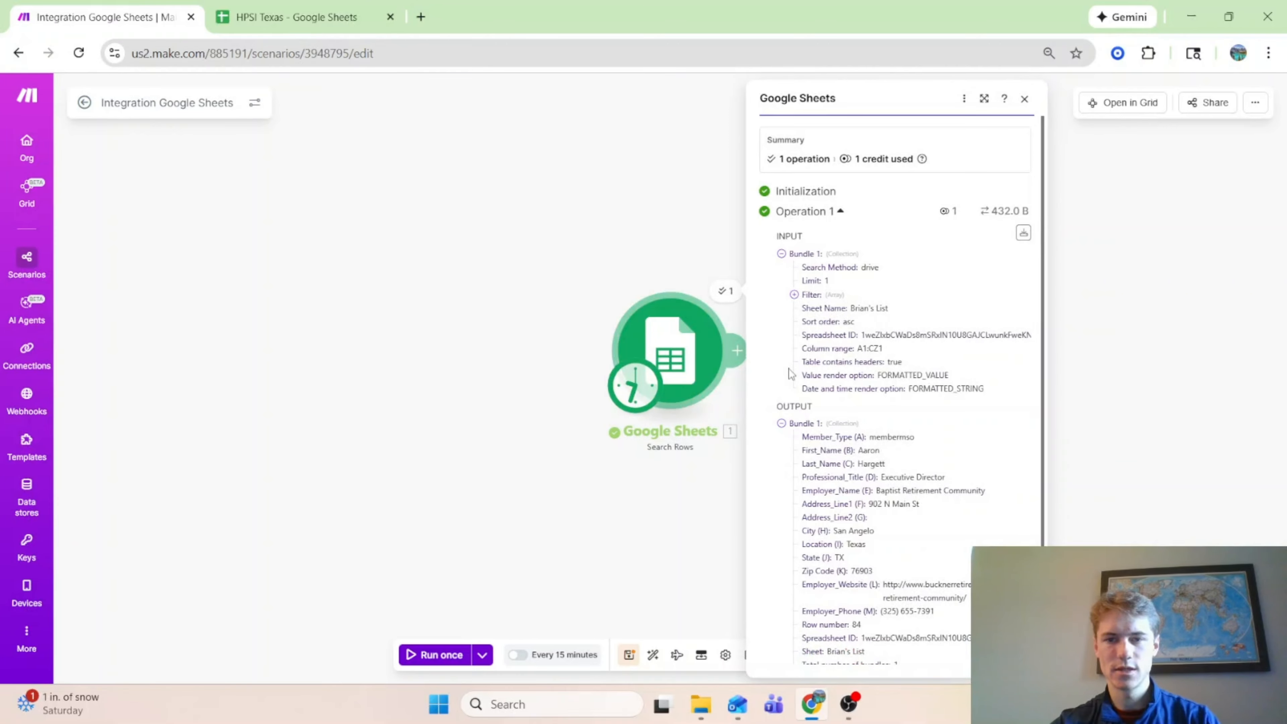
Step: Compare the Search Rows output bundle with row 84 of the HPSI Texas spreadsheet
{"action": "scroll", "coordinate": [789, 373], "scroll_direction": "down", "scroll_amount": 2}
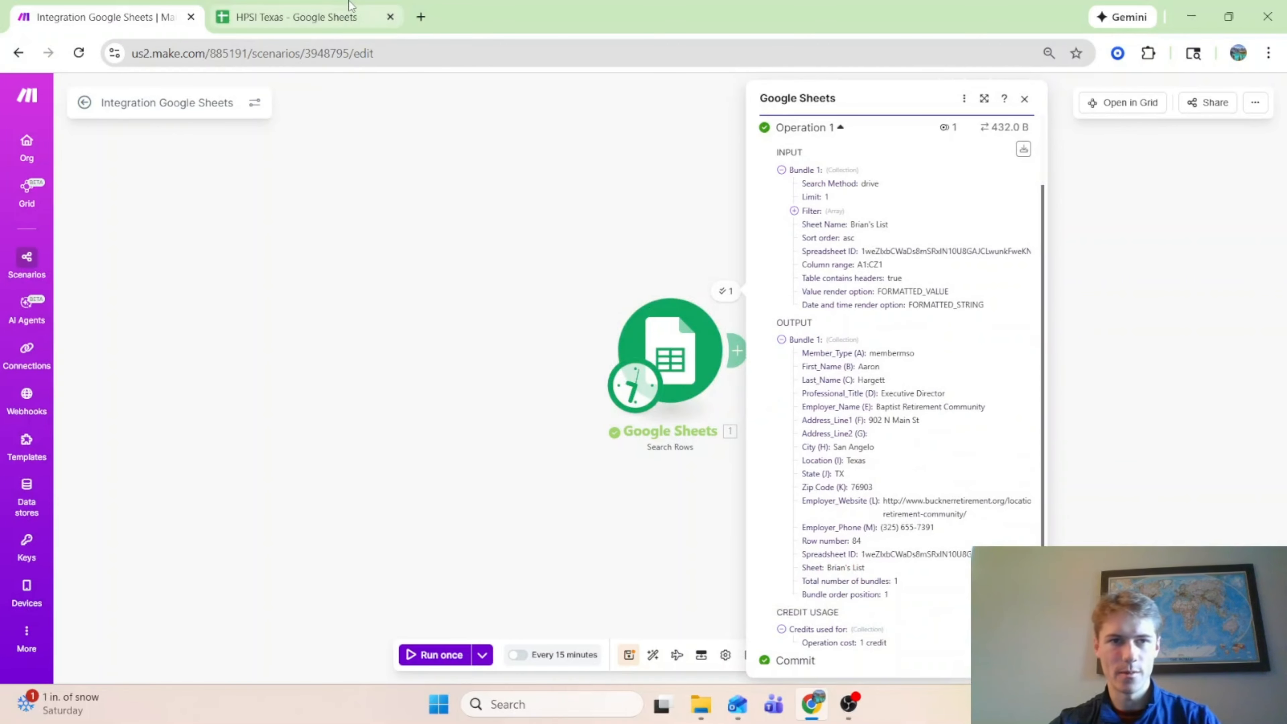
{"action": "left_click", "coordinate": [299, 17]}
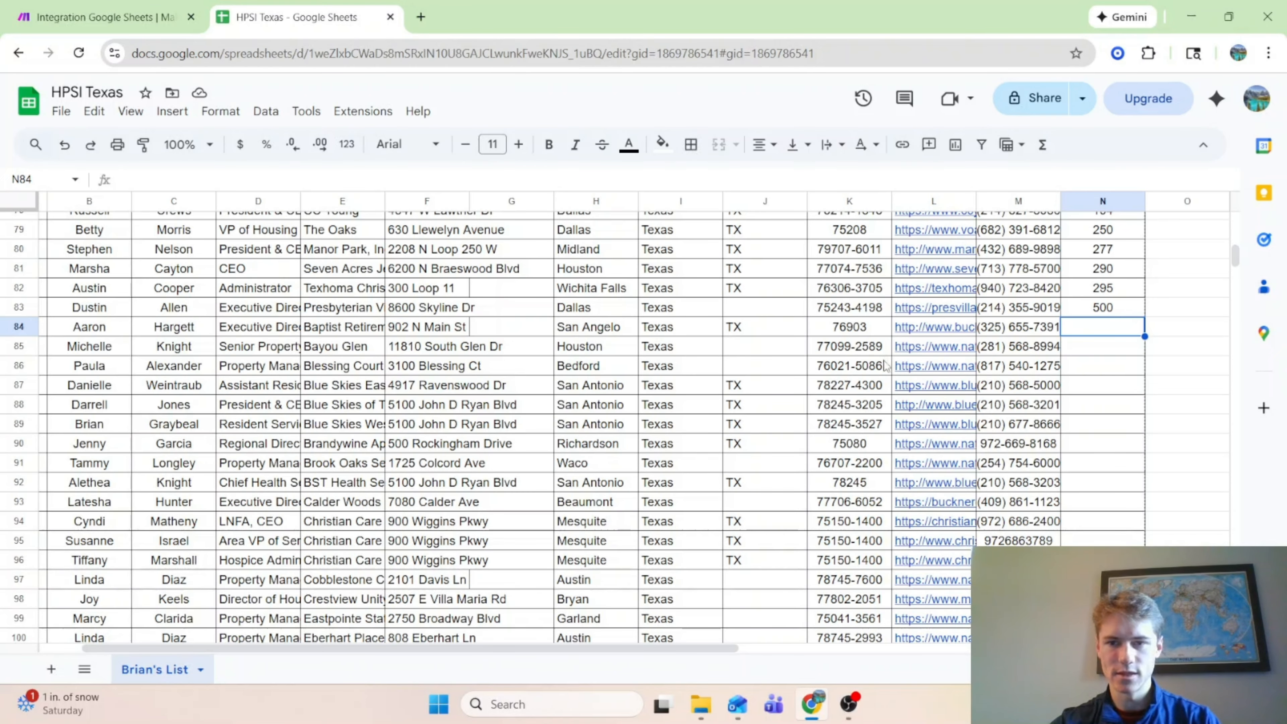
{"action": "left_click", "coordinate": [80, 7]}
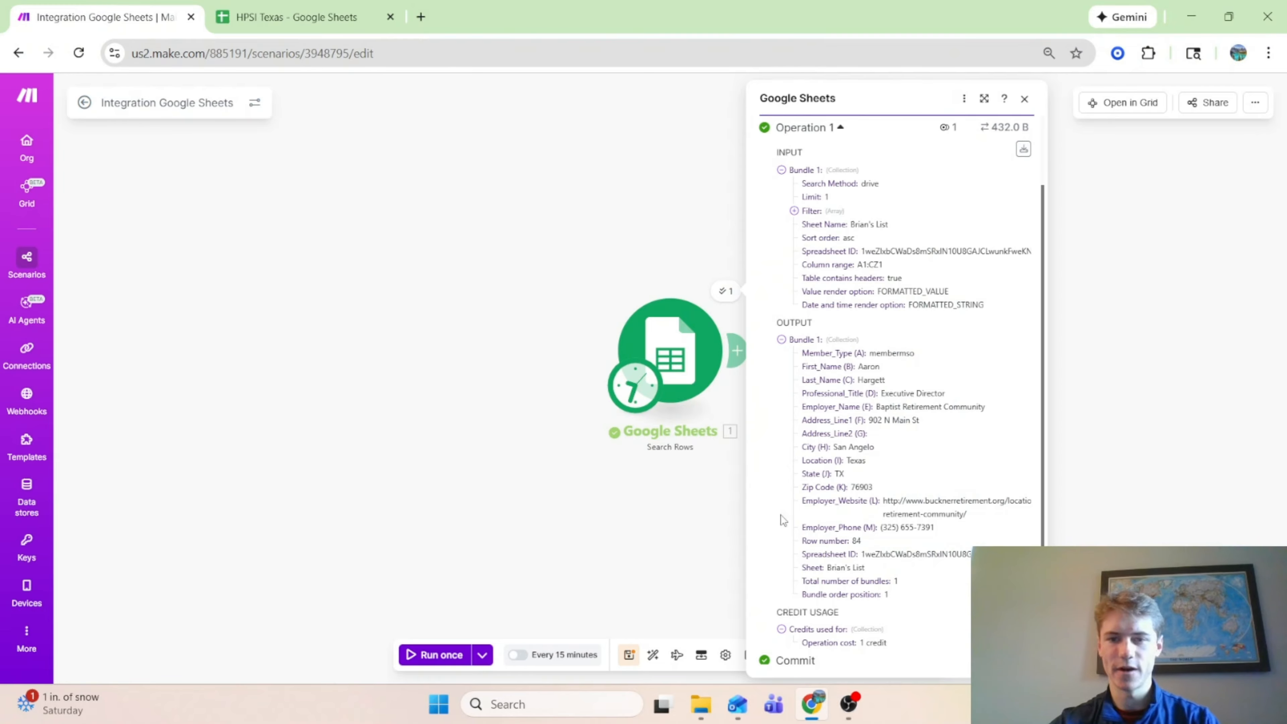
Step: Add an OpenAI Generate a completion module after the Google Sheets Search Rows module
{"action": "left_click", "coordinate": [737, 350]}
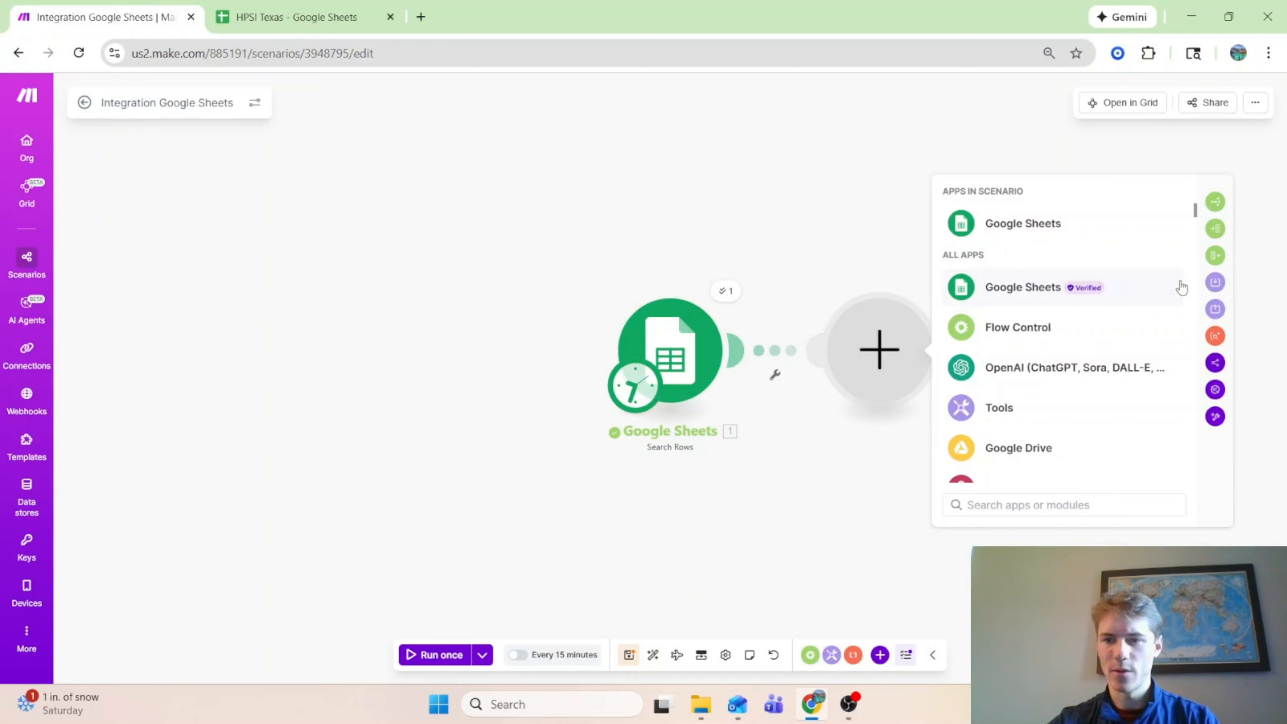
{"action": "scroll", "coordinate": [1125, 393], "scroll_direction": "down", "scroll_amount": 7}
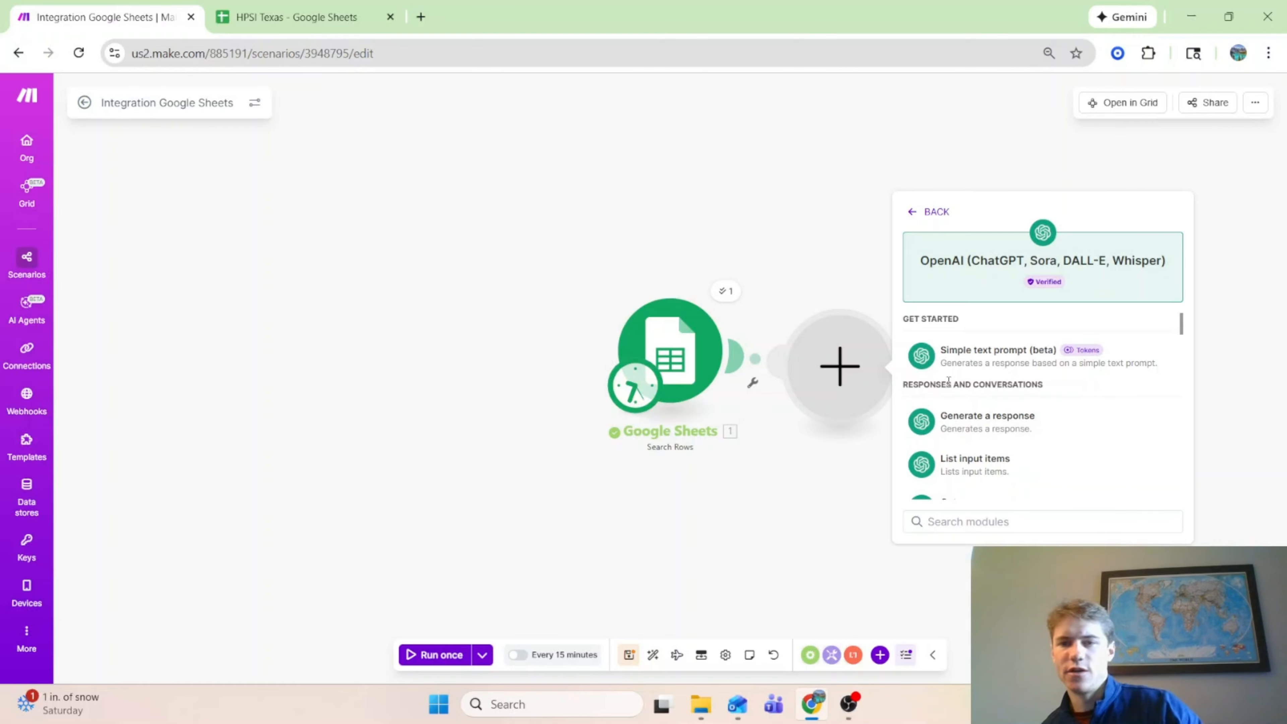
{"action": "scroll", "coordinate": [963, 383], "scroll_direction": "down", "scroll_amount": 5}
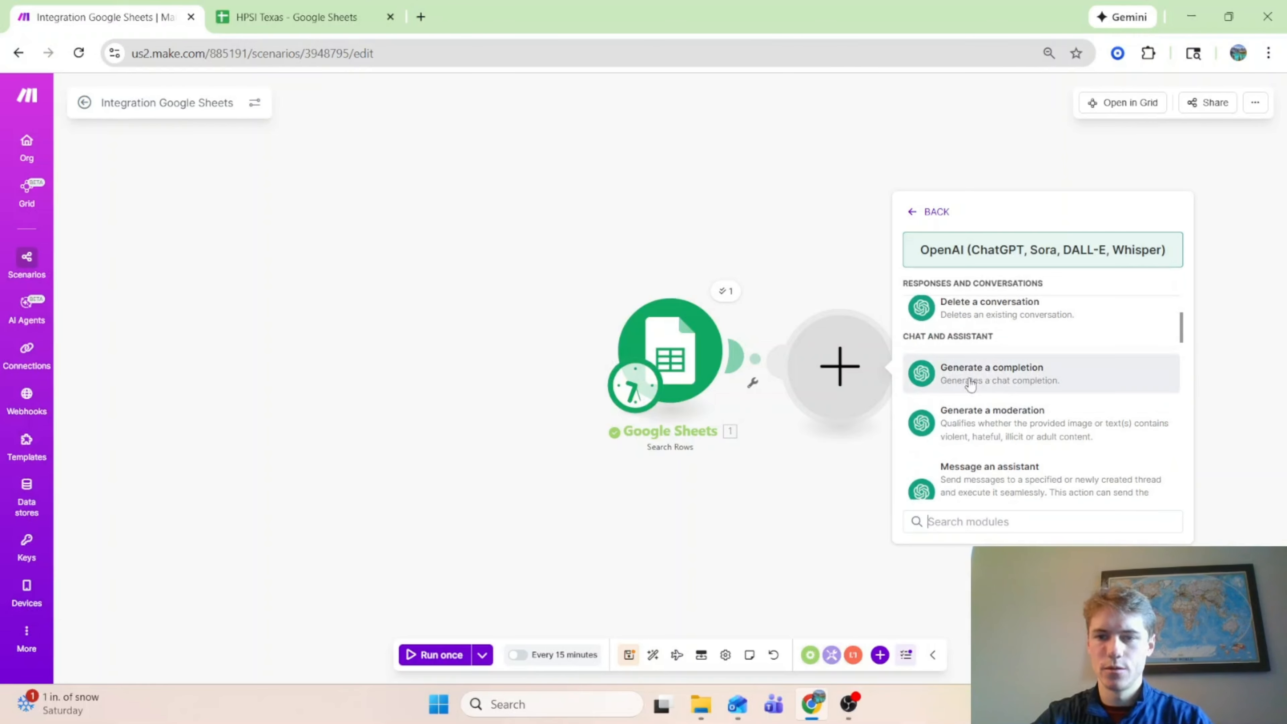
{"action": "left_click", "coordinate": [969, 384]}
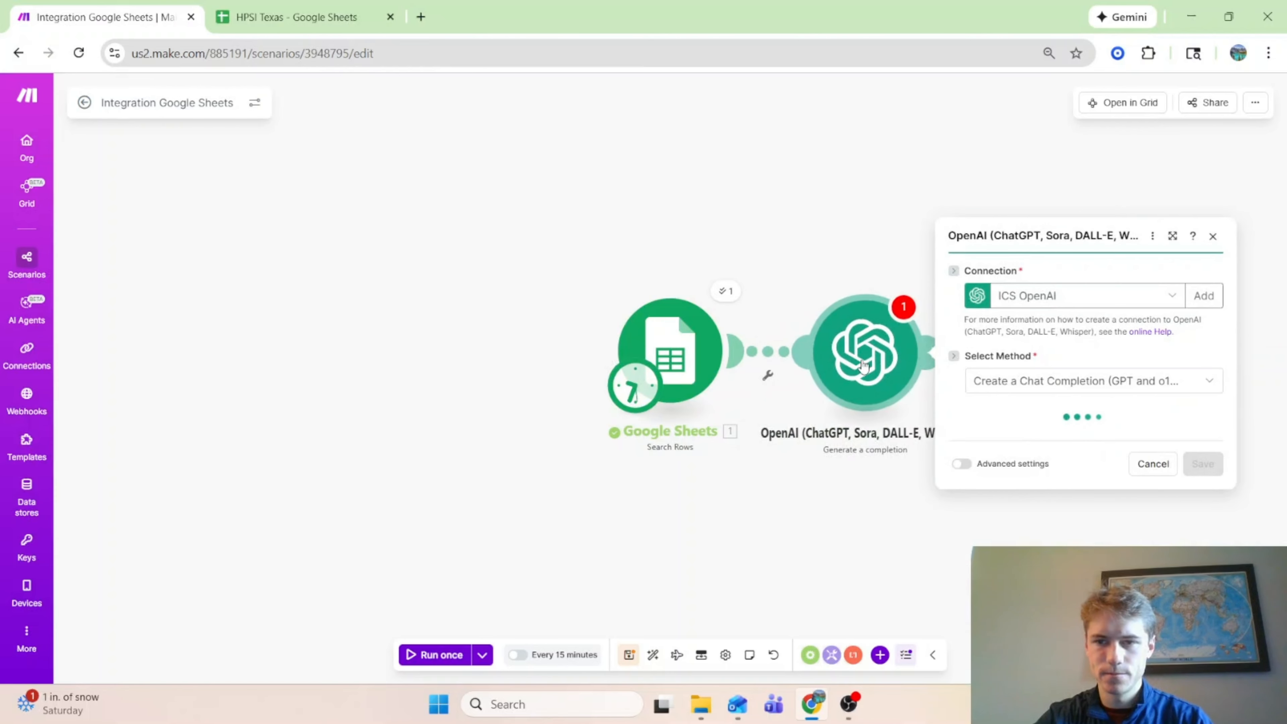
Step: Select gpt-5.1 (system) as the model for the OpenAI completion
{"action": "left_click", "coordinate": [1006, 327]}
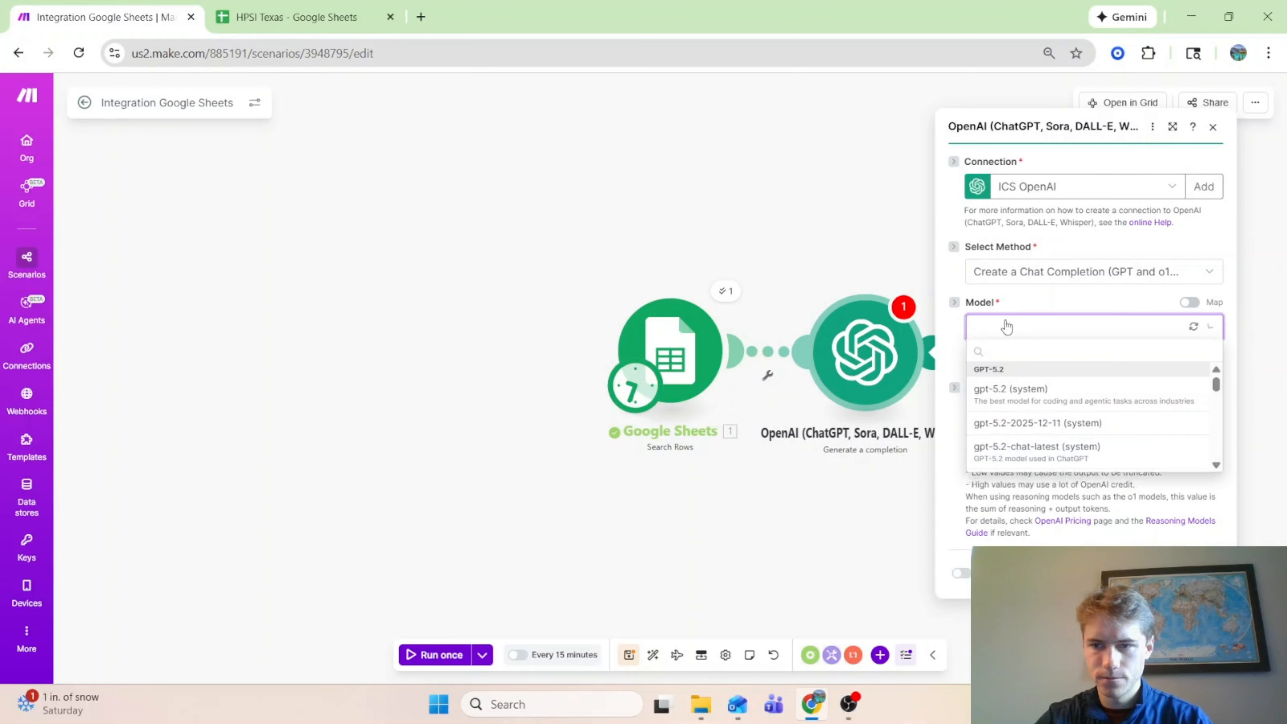
{"action": "scroll", "coordinate": [1087, 439], "scroll_direction": "down", "scroll_amount": 3}
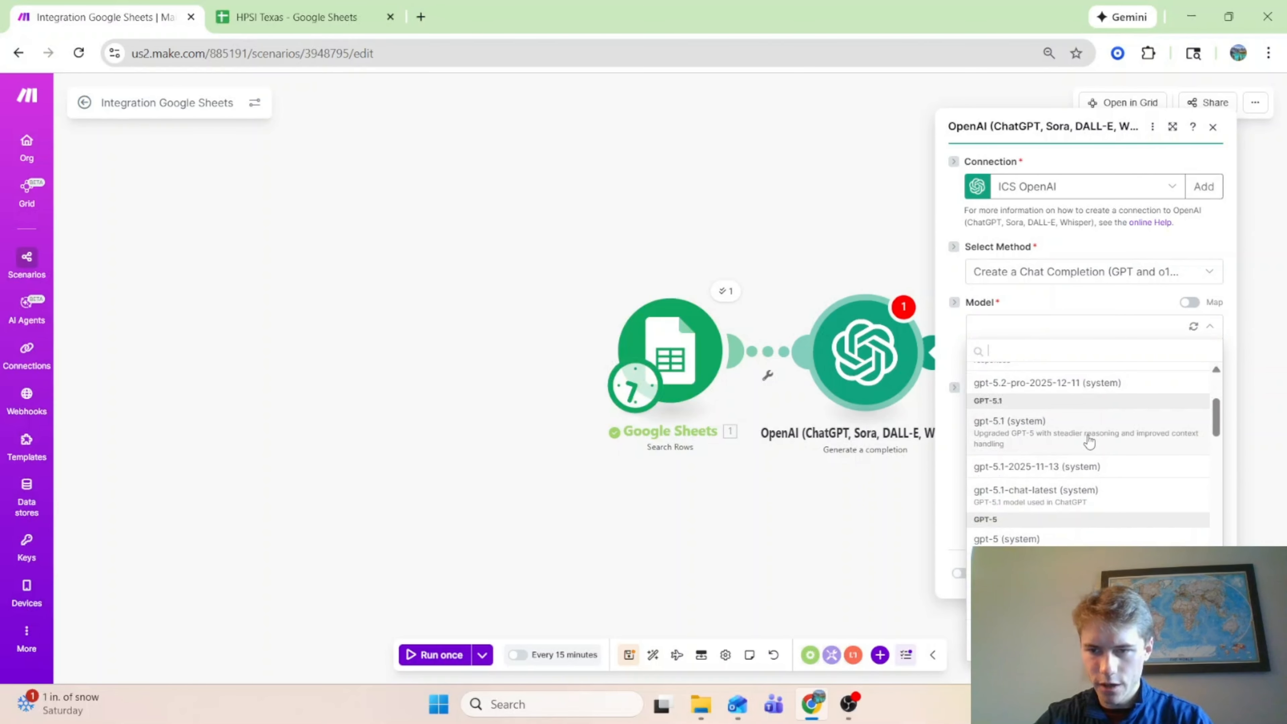
{"action": "scroll", "coordinate": [1088, 442], "scroll_direction": "down", "scroll_amount": 2}
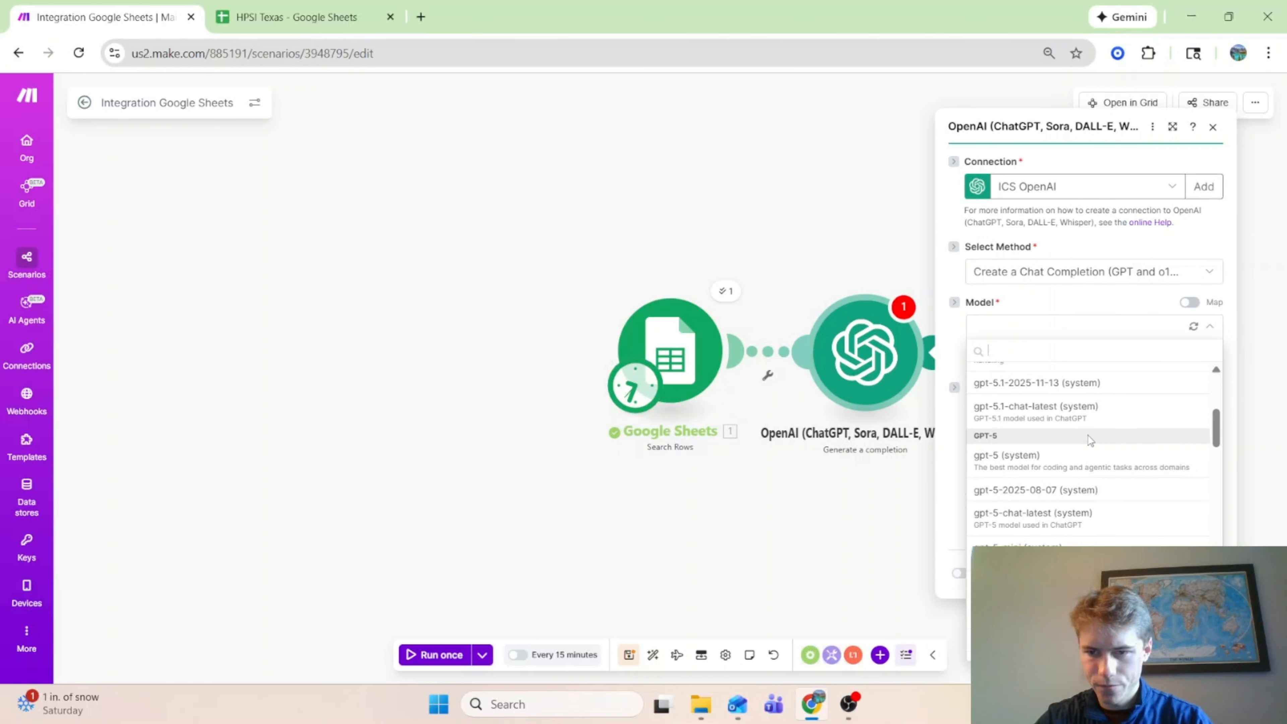
{"action": "scroll", "coordinate": [1089, 441], "scroll_direction": "up", "scroll_amount": 2}
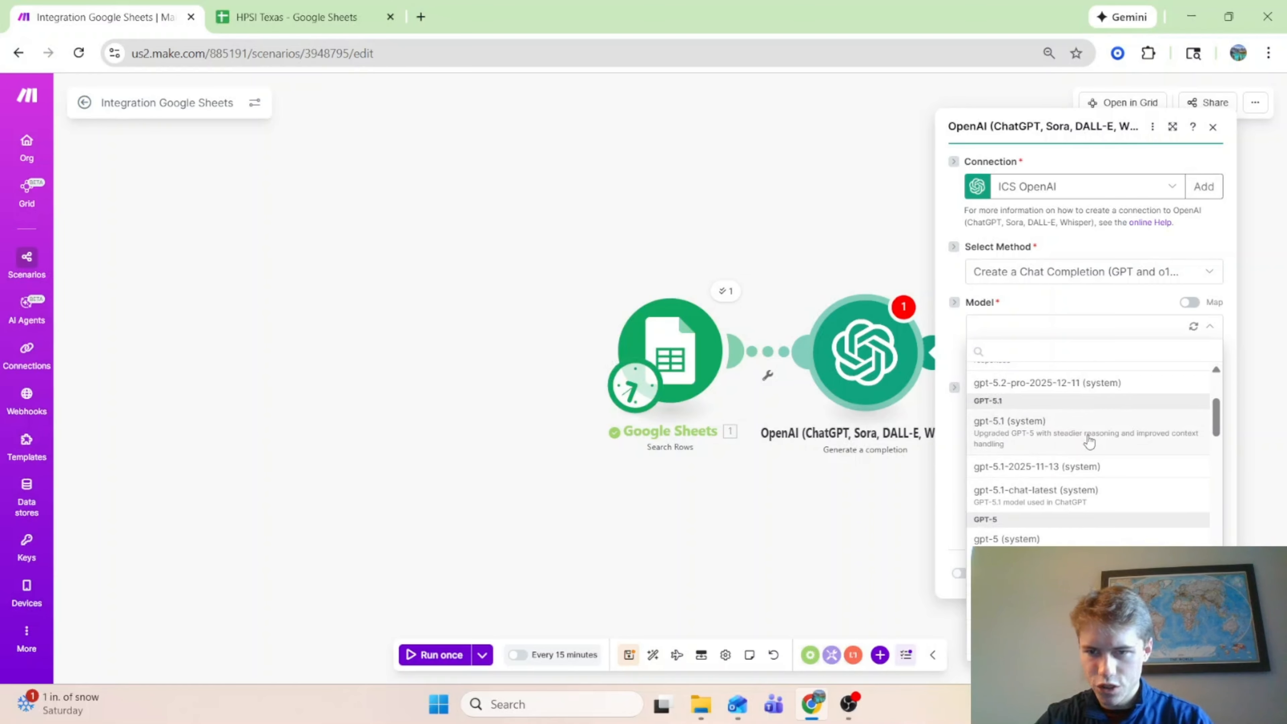
{"action": "left_click", "coordinate": [1085, 440]}
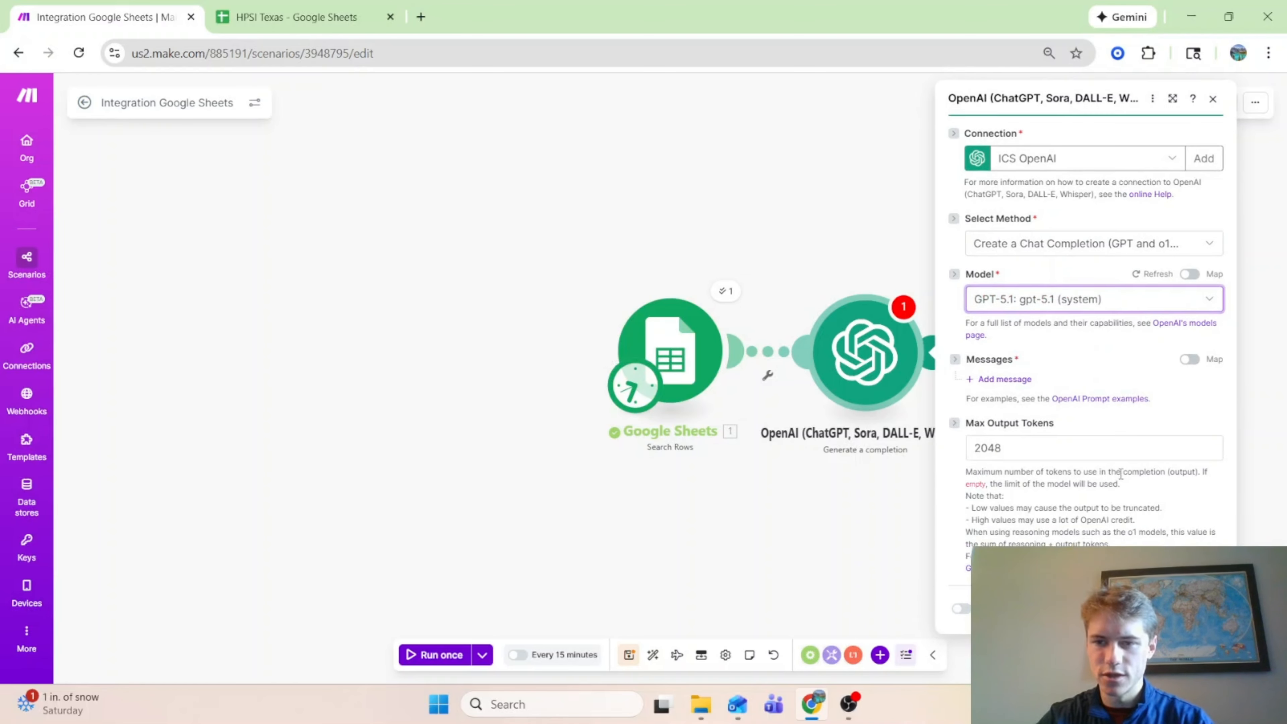
Step: Add a Developer / System message instructing the model to find each facility's total bed count and output only a single integer or N/A
{"action": "left_click", "coordinate": [1012, 378]}
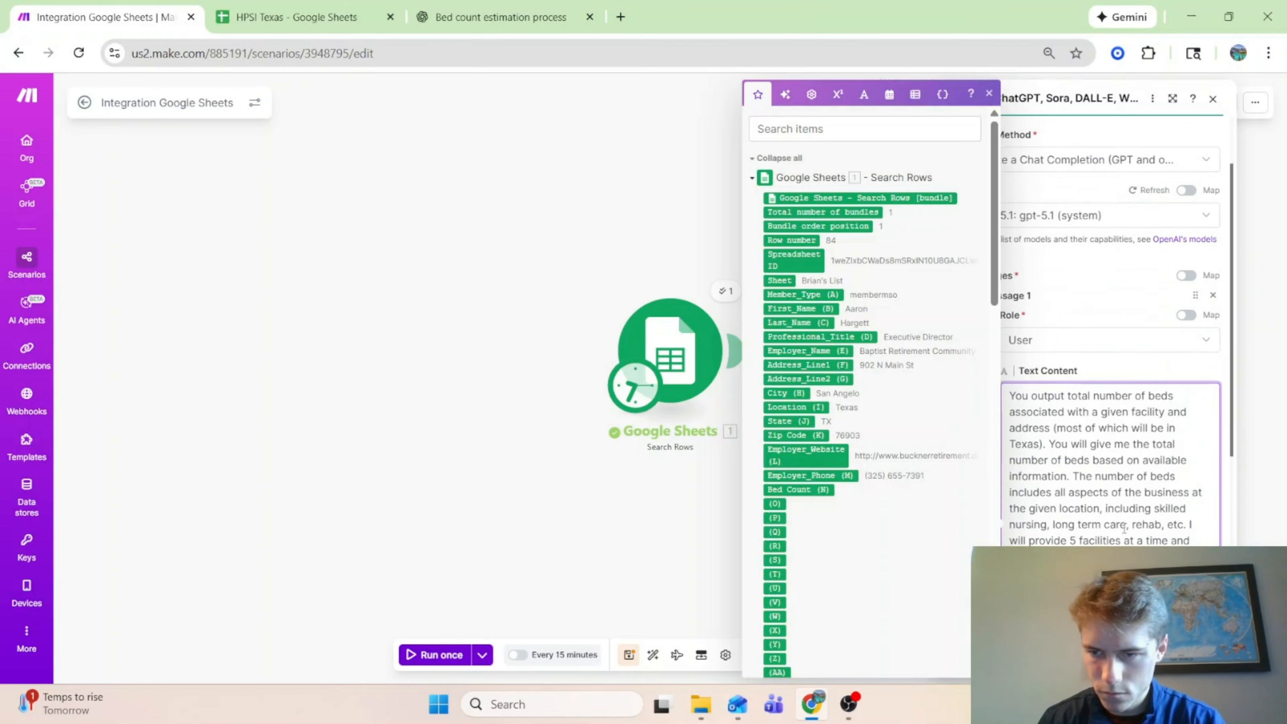
{"action": "scroll", "coordinate": [1124, 528], "scroll_direction": "down", "scroll_amount": 2}
{"action": "type", "text": "You"}
{"action": "left_click_drag", "start_coordinate": [1188, 439], "coordinate": [1112, 519]}
{"action": "key", "text": "BackSpace"}
{"action": "left_click_drag", "start_coordinate": [1086, 473], "coordinate": [1206, 472]}
{"action": "type", "text": "You're outputs are either a single integer or N/"}
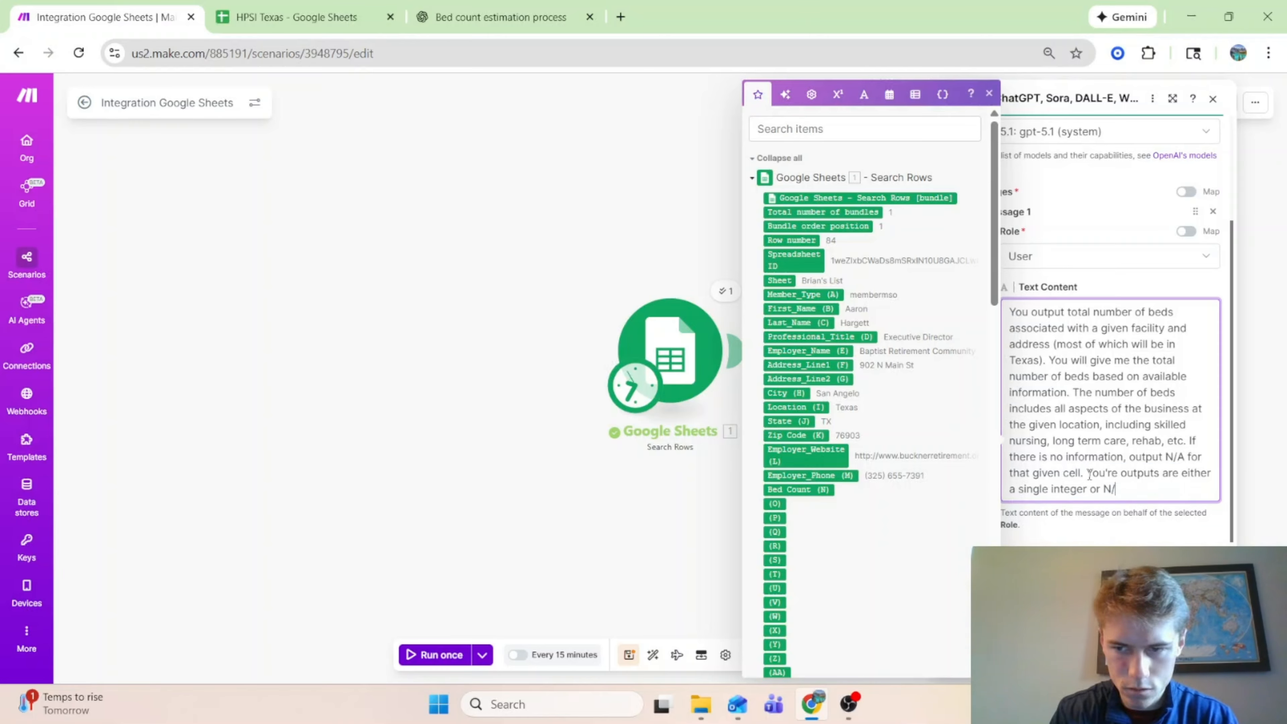
{"action": "type", "text": "A. Do not output anything else."}
{"action": "left_click", "coordinate": [1109, 270]}
{"action": "left_click", "coordinate": [1043, 299]}
Step: Add a User message requesting the total number of beds associated with the facility, with Facility Name mapped to Employer_Name (E)
{"action": "left_click", "coordinate": [1013, 507]}
{"action": "left_click", "coordinate": [1110, 355]}
{"action": "type", "text": "Output the total number of beds assocaited with"}
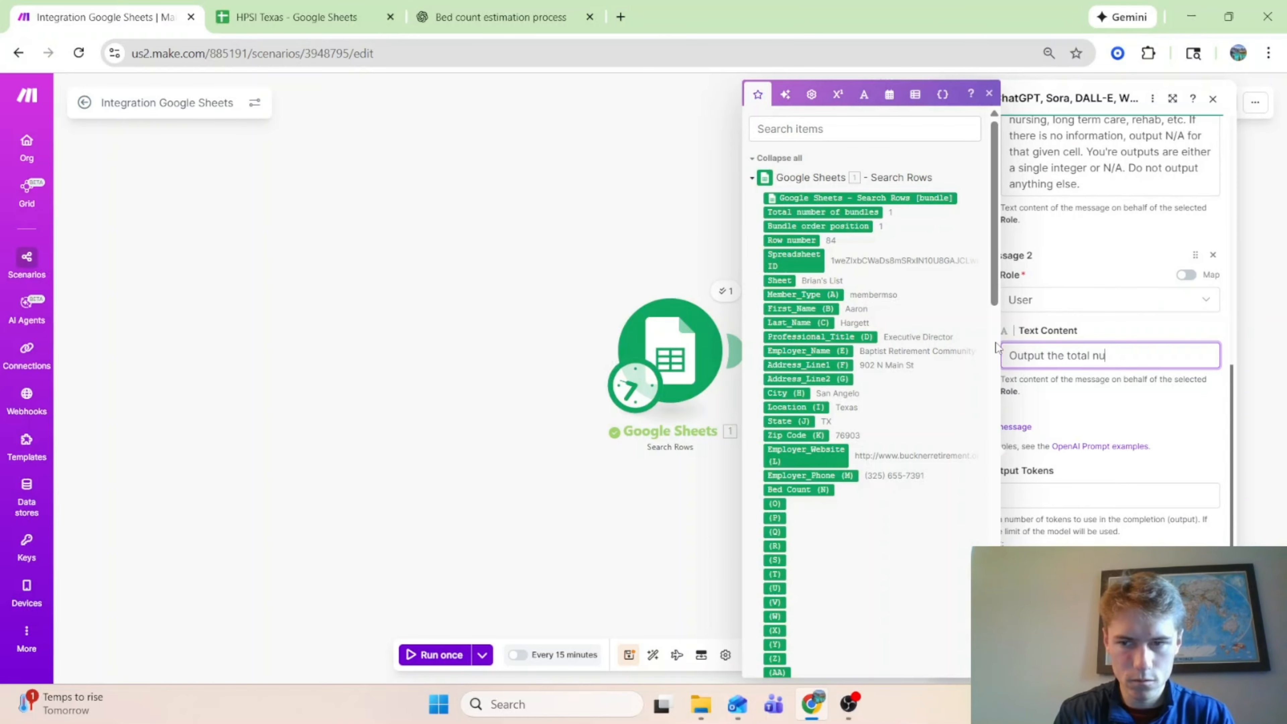
{"action": "left_click", "coordinate": [821, 351]}
{"action": "type", "text": "located"}
{"action": "key", "text": "BackSpace"}
{"action": "key", "text": "BackSpace"}
{"action": "key", "text": "BackSpace"}
{"action": "key", "text": "BackSpace"}
{"action": "key", "text": "BackSpace"}
{"action": "key", "text": "BackSpace"}
{"action": "key", "text": "BackSpace"}
{"action": "key", "text": "BackSpace"}
{"action": "type", "text": ": Facility Name: 1. Employer_Name (E) Address:"}
Step: Map the user message's Address to Address_Line1 (F), City to City (H), State to State (J), and Website to Employer_Website (L)
{"action": "left_click", "coordinate": [808, 365]}
{"action": "type", "text": "City:"}
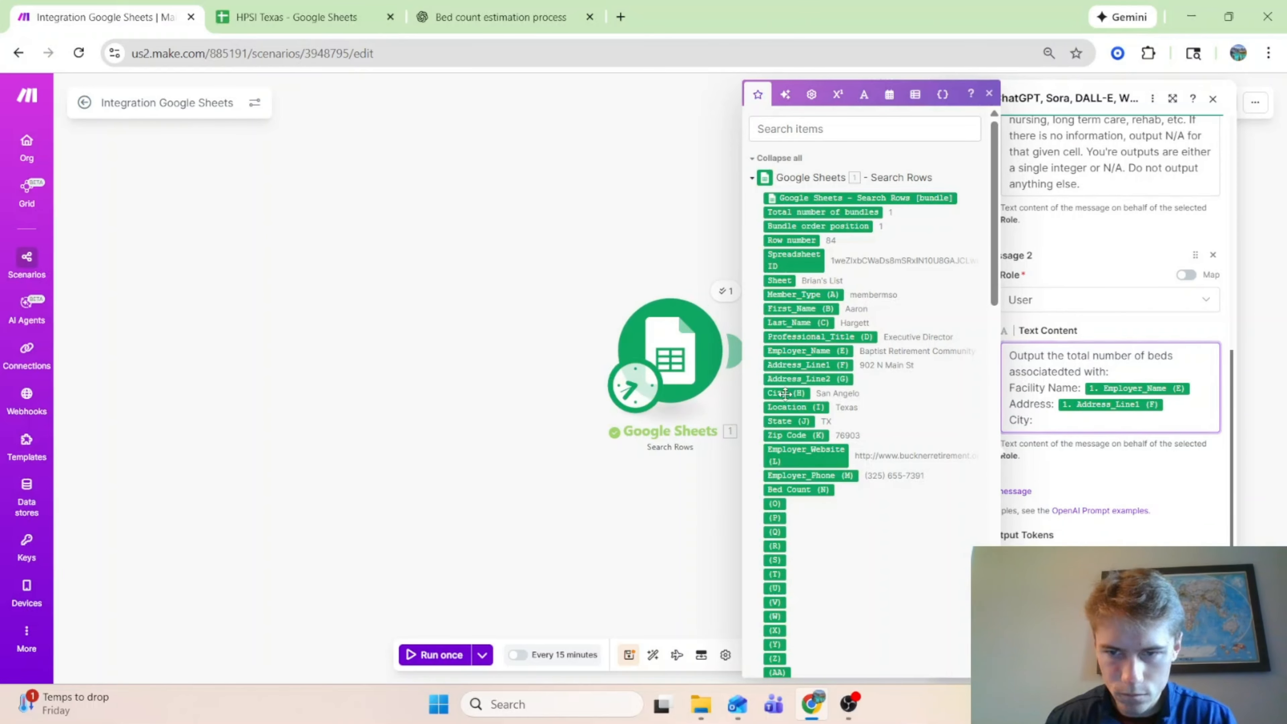
{"action": "left_click", "coordinate": [785, 393]}
{"action": "type", "text": "State:"}
{"action": "left_click", "coordinate": [788, 420]}
{"action": "type", "text": "Website:"}
{"action": "left_click", "coordinate": [805, 455]}
Step: Search the web for the total number of beds at the row 76 facility, Lamun Lusk Sanchez Texas State Veterans Home, and return to the spreadsheet
{"action": "left_click", "coordinate": [297, 16]}
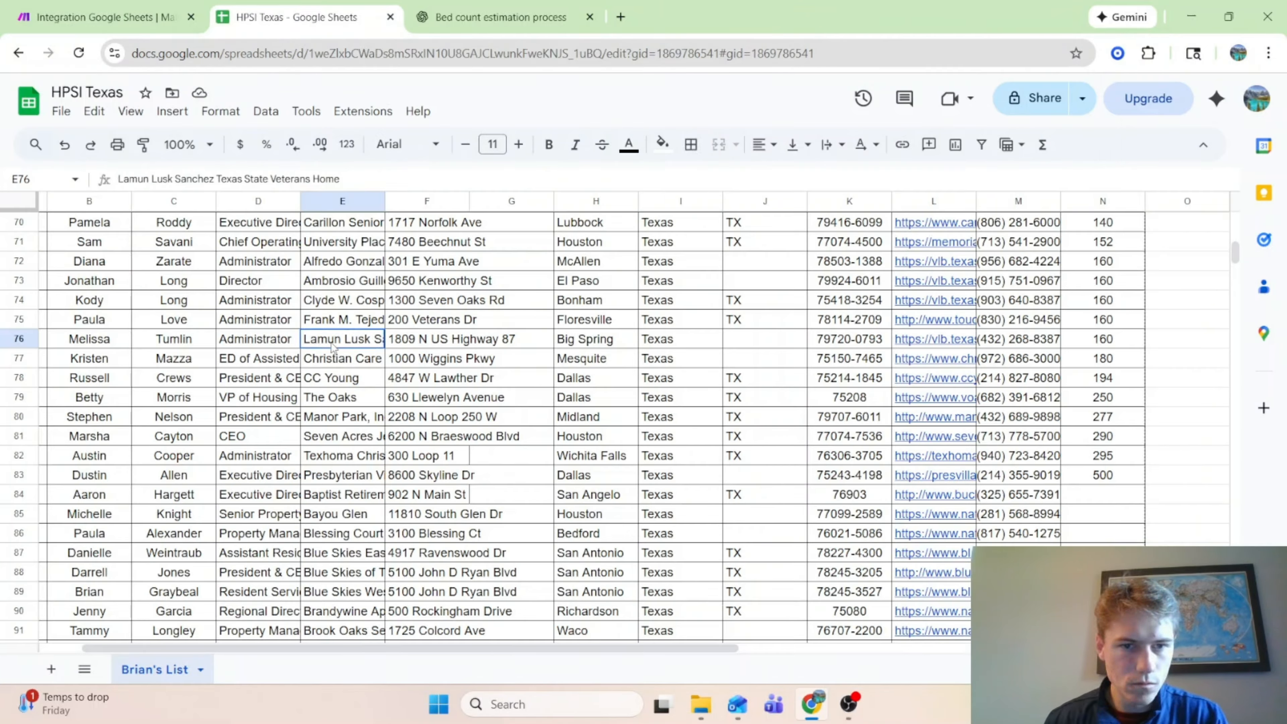
{"action": "key", "text": "ctrl+t"}
{"action": "type", "text": "Total number of beds at Lamun Lusk Sanchez Texas State Veterans Home 1809 N US Highway 87"}
{"action": "key", "text": "Return"}
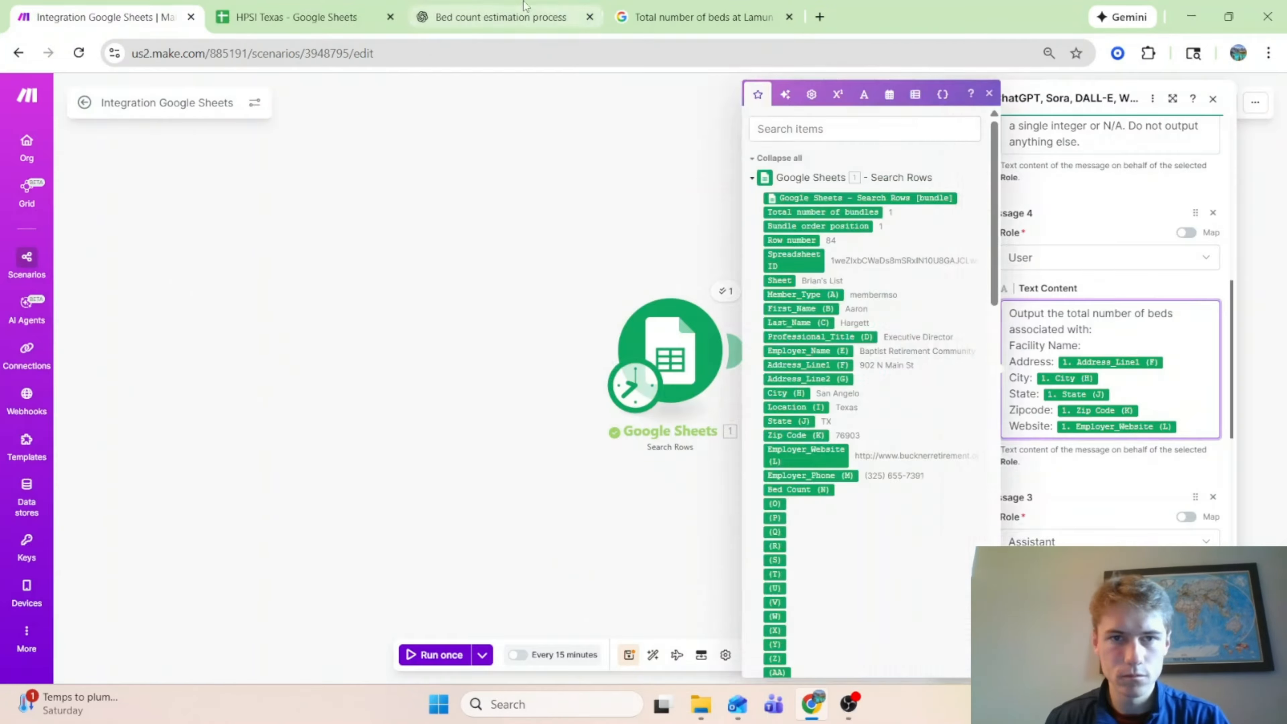
{"action": "left_click", "coordinate": [297, 17]}
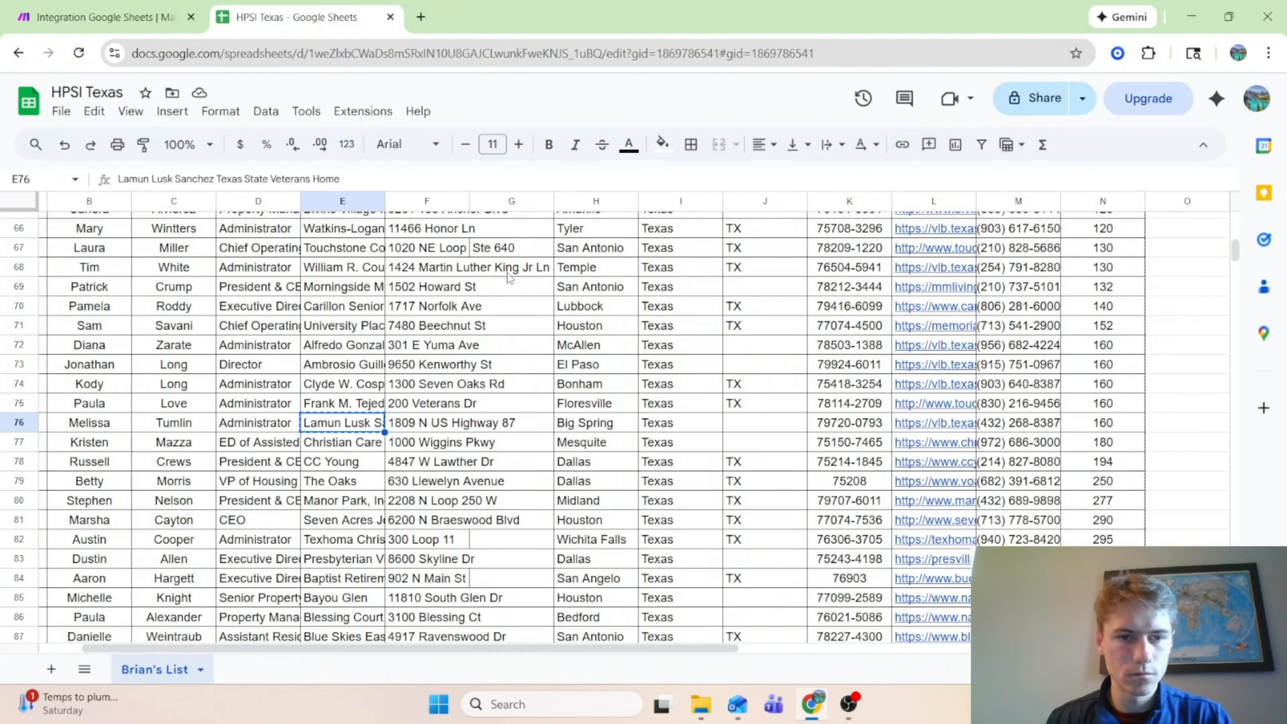
Step: Return to the Make scenario and review the system prompt, the example user and assistant messages, and the mapped user message
{"action": "left_click", "coordinate": [169, 7]}
{"action": "scroll", "coordinate": [1093, 291], "scroll_direction": "up", "scroll_amount": 10}
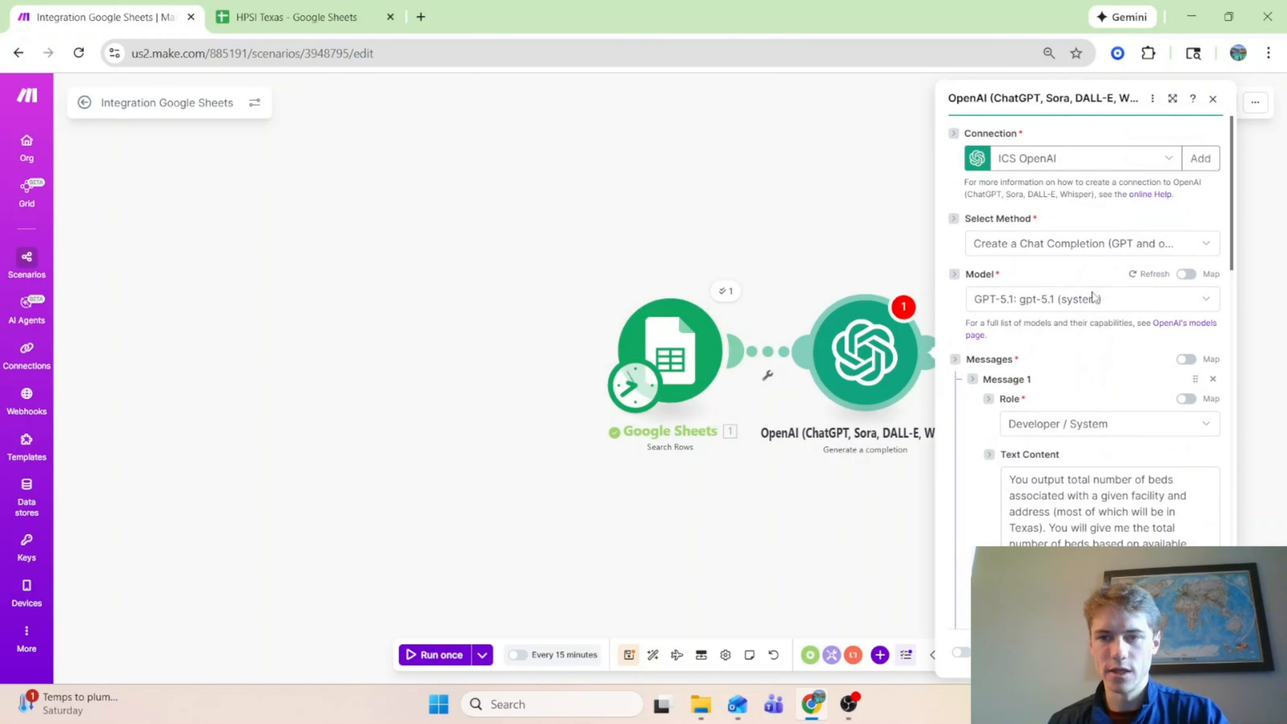
{"action": "scroll", "coordinate": [1093, 299], "scroll_direction": "down", "scroll_amount": 2}
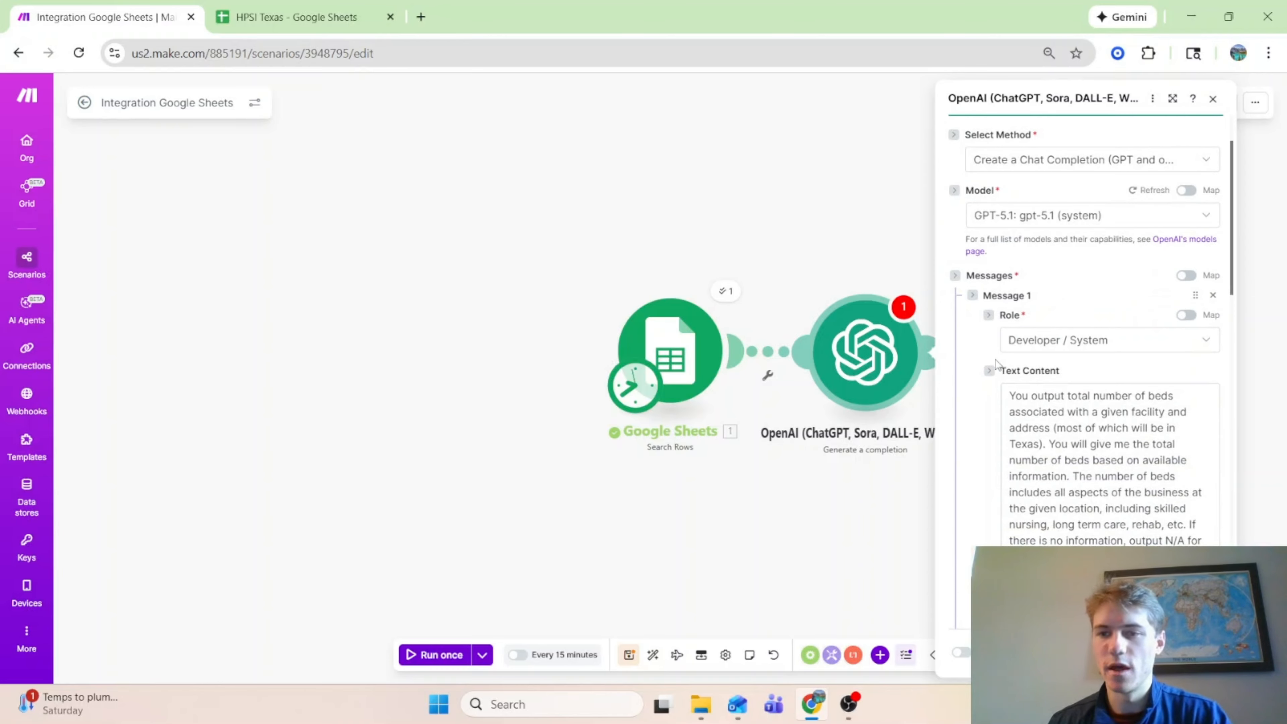
{"action": "scroll", "coordinate": [996, 362], "scroll_direction": "down", "scroll_amount": 15}
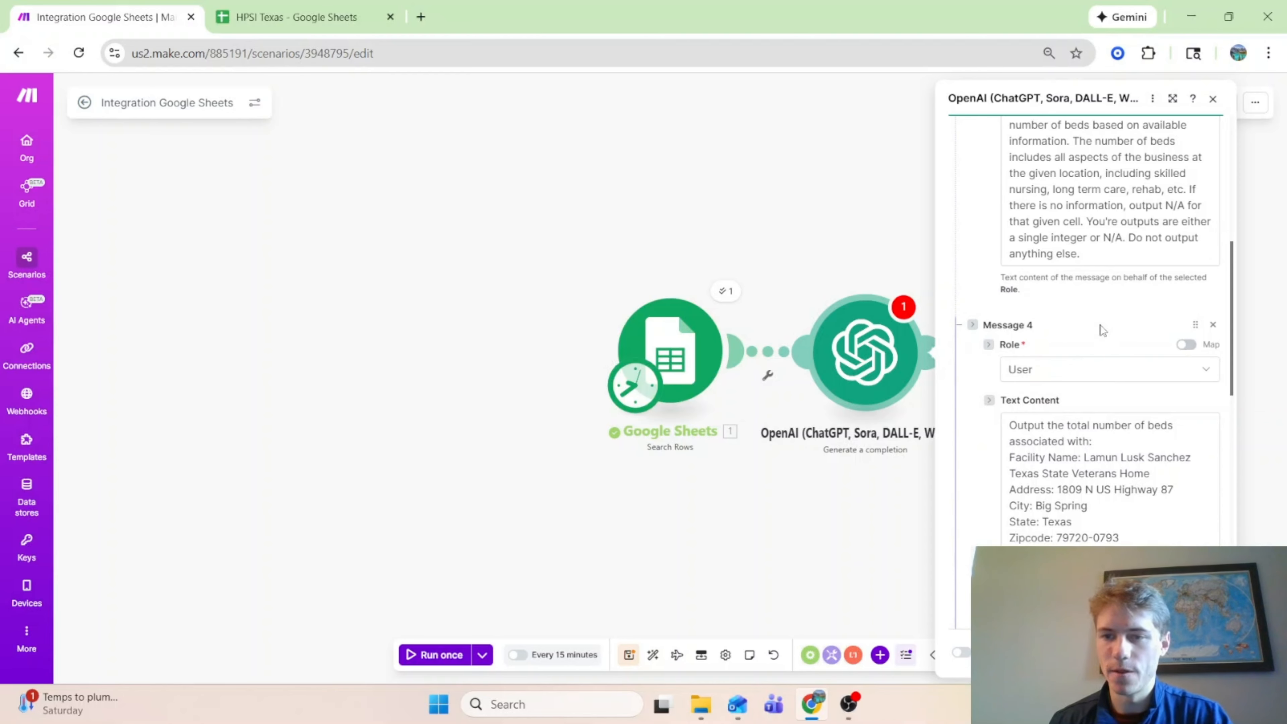
{"action": "scroll", "coordinate": [1064, 329], "scroll_direction": "down", "scroll_amount": 2}
{"action": "scroll", "coordinate": [1168, 442], "scroll_direction": "down", "scroll_amount": 8}
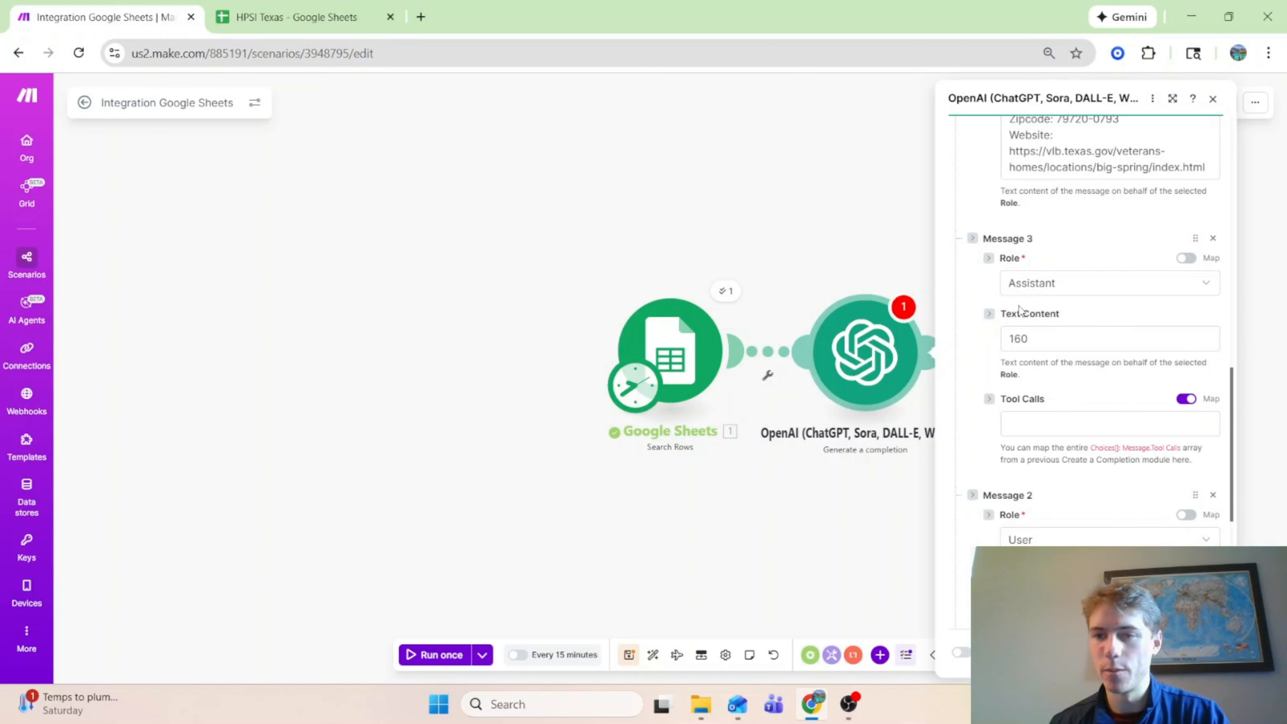
{"action": "scroll", "coordinate": [1031, 283], "scroll_direction": "up", "scroll_amount": 4}
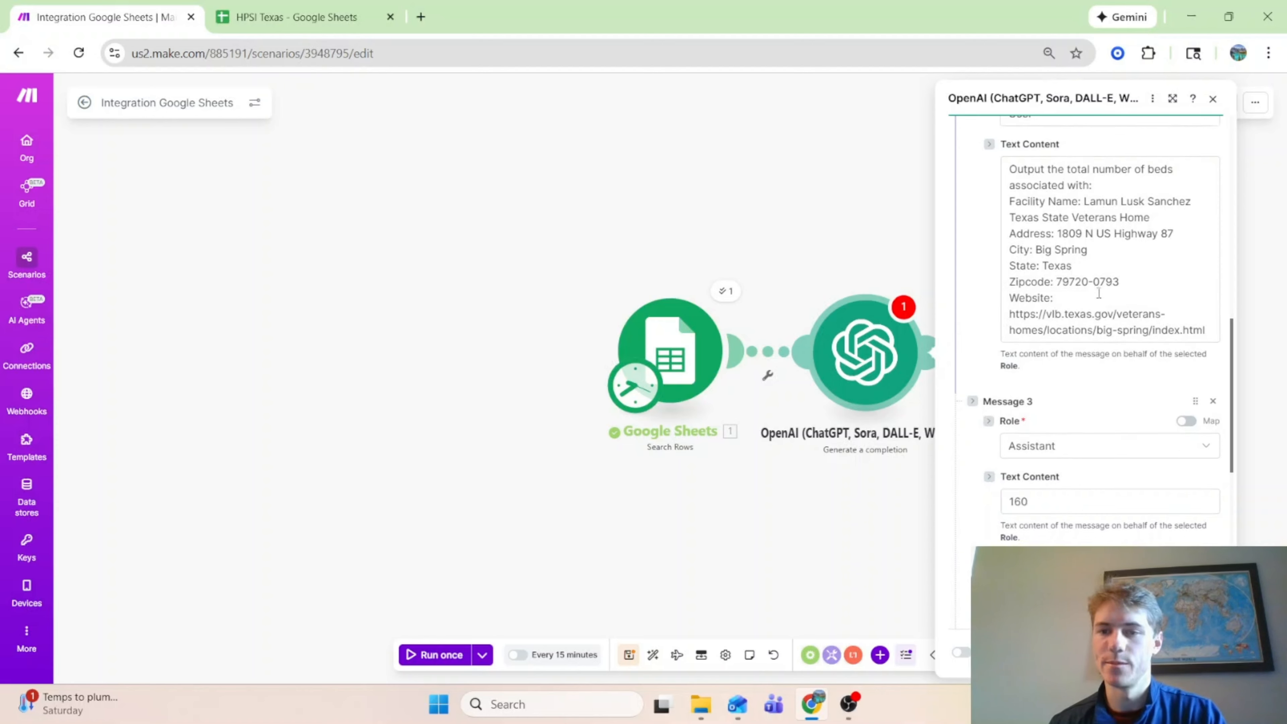
{"action": "scroll", "coordinate": [1059, 335], "scroll_direction": "up", "scroll_amount": 3}
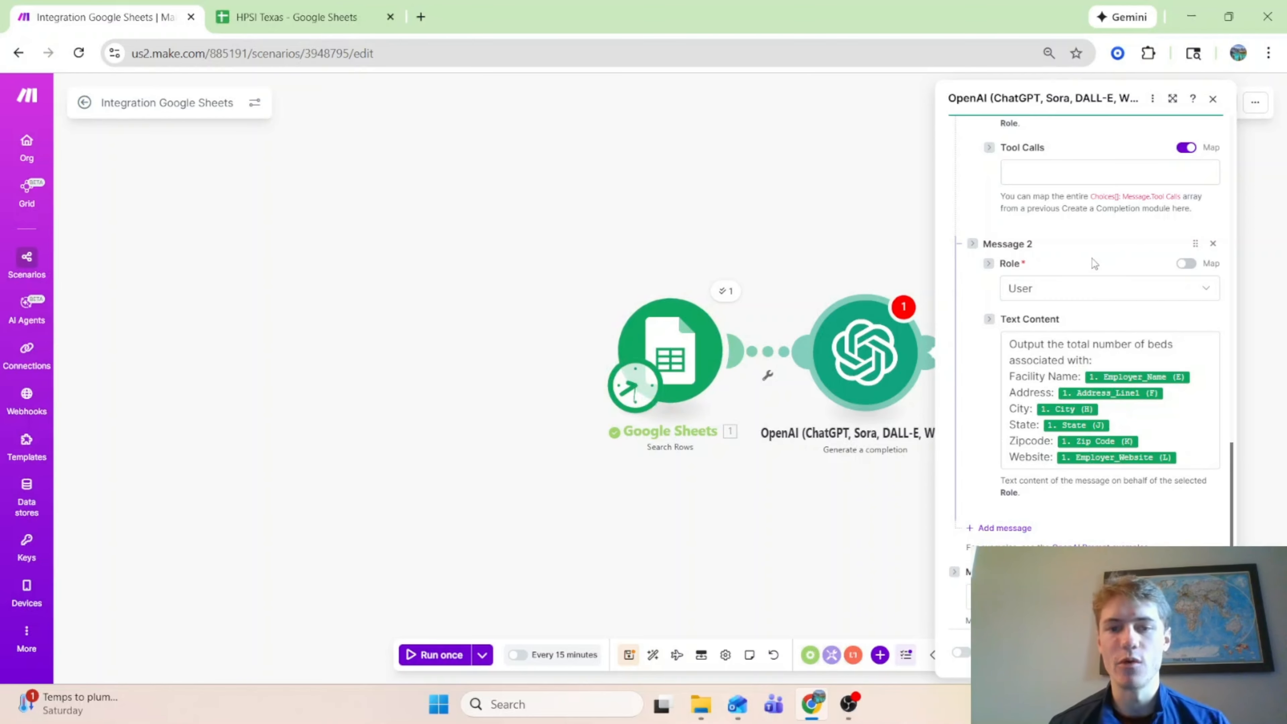
Step: Recheck the system prompt and the mapped user message, and save the OpenAI module settings
{"action": "scroll", "coordinate": [1071, 274], "scroll_direction": "up", "scroll_amount": 10}
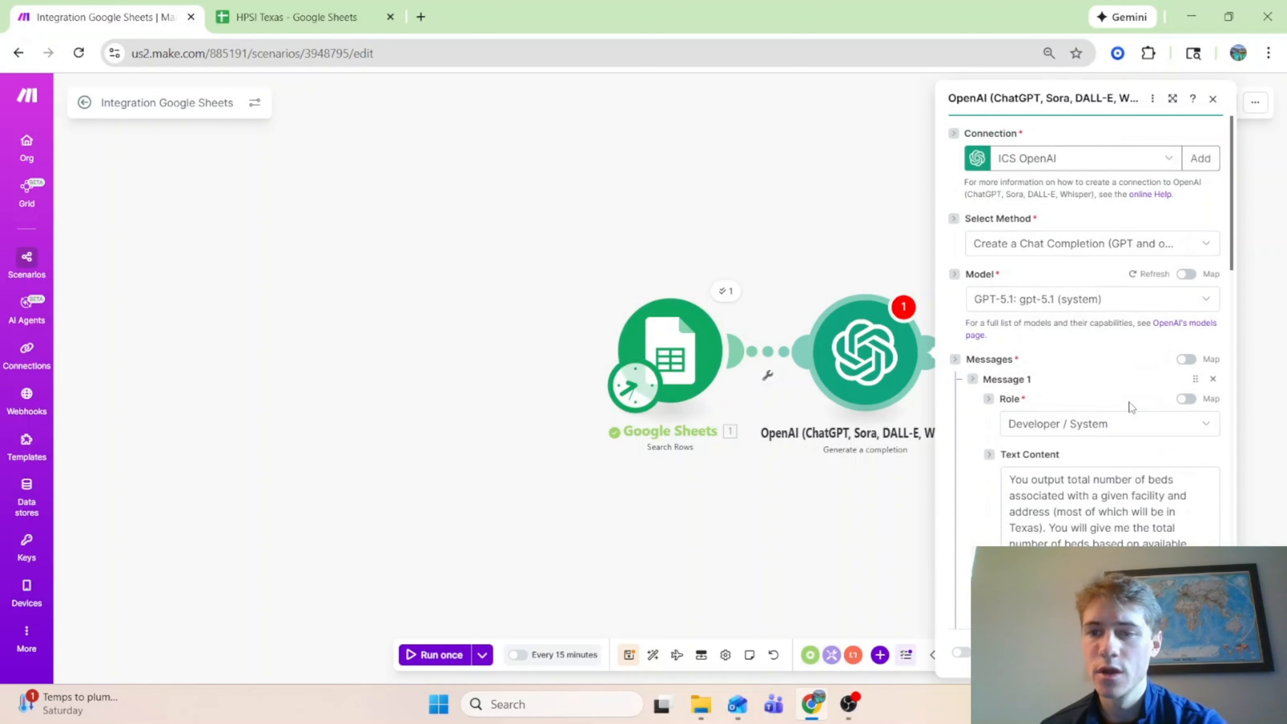
{"action": "left_click_drag", "start_coordinate": [1100, 423], "coordinate": [965, 226]}
{"action": "left_click", "coordinate": [1140, 198]}
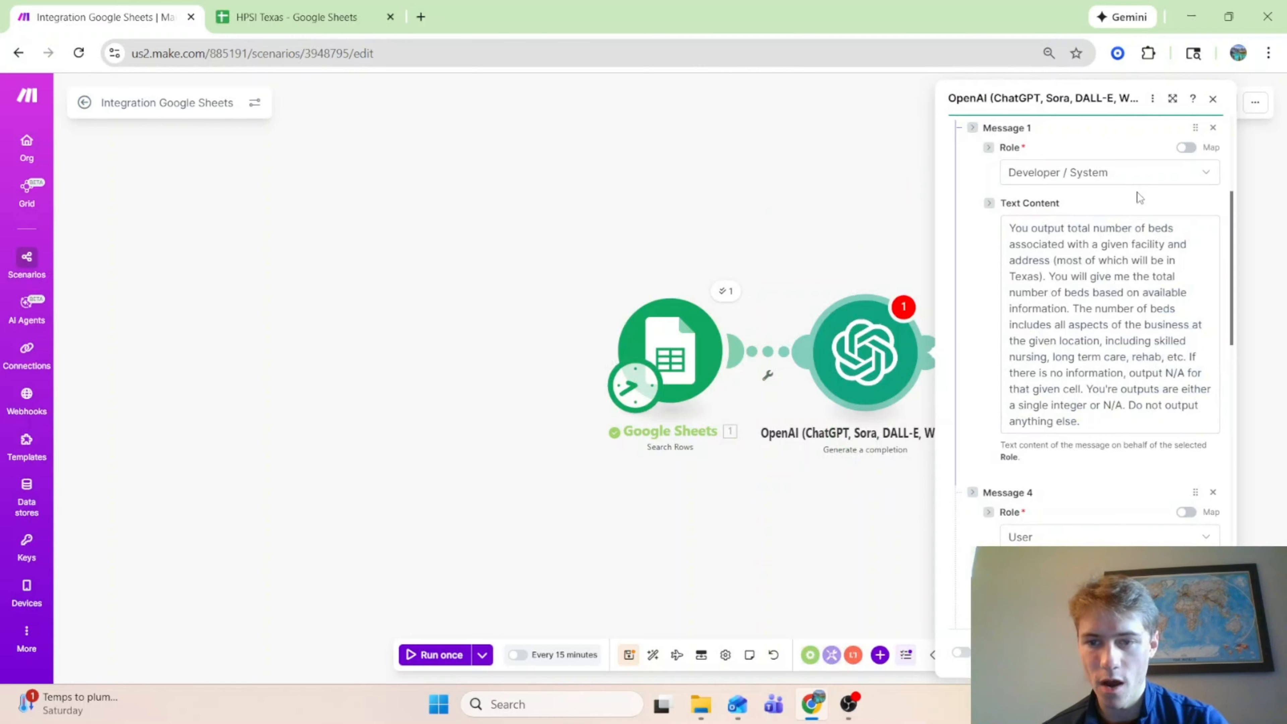
{"action": "scroll", "coordinate": [1091, 311], "scroll_direction": "down", "scroll_amount": 8}
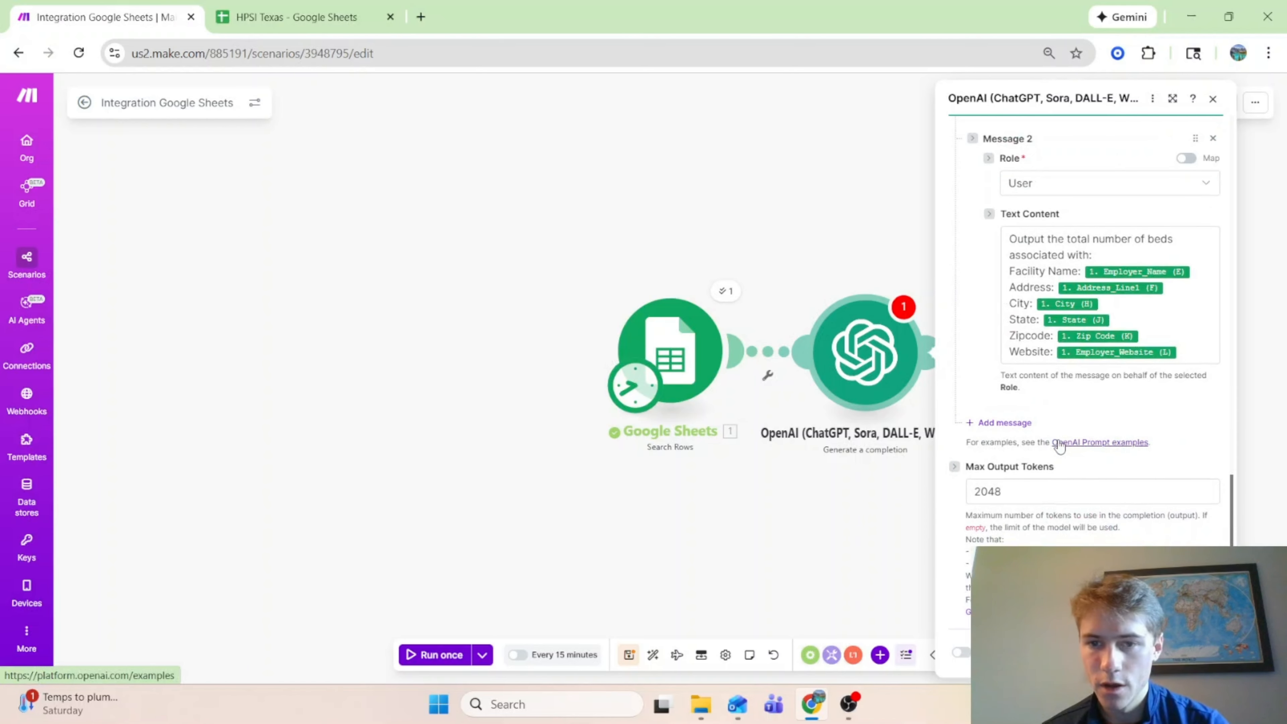
{"action": "key", "text": "Return"}
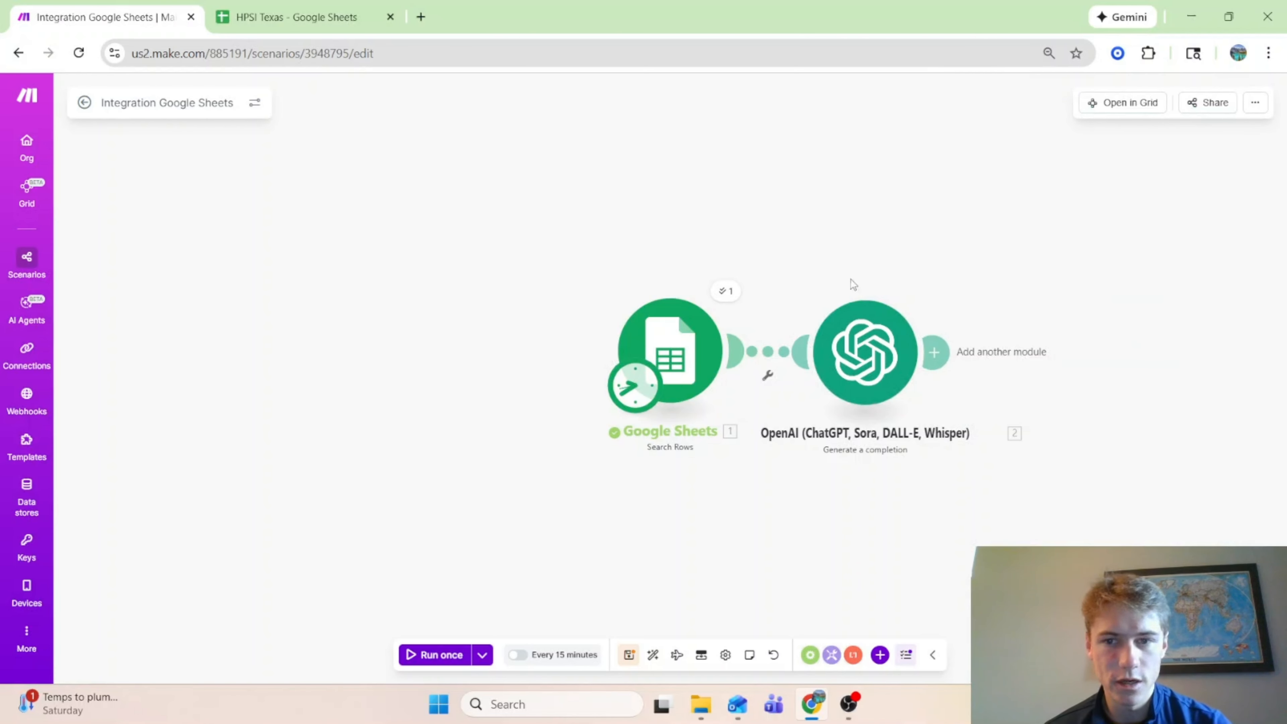
Step: Add a Google Sheets Update a Row module after the OpenAI module
{"action": "left_click", "coordinate": [934, 352]}
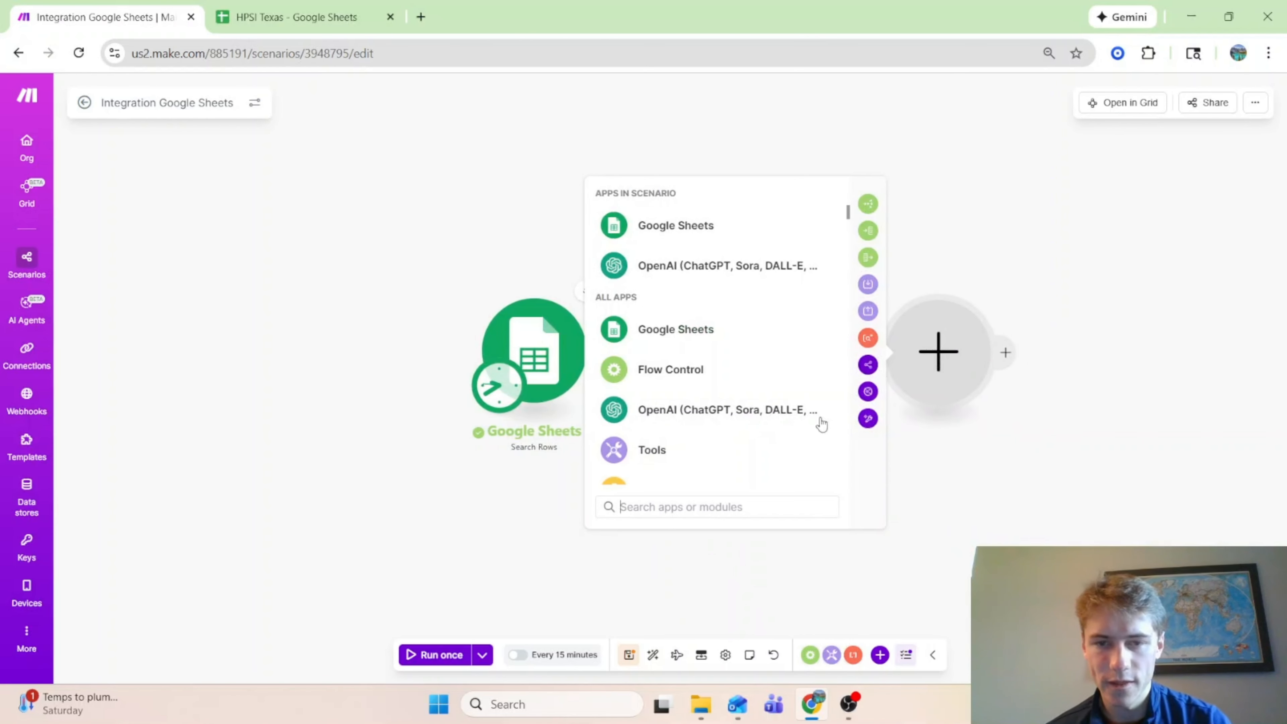
{"action": "left_click", "coordinate": [678, 340]}
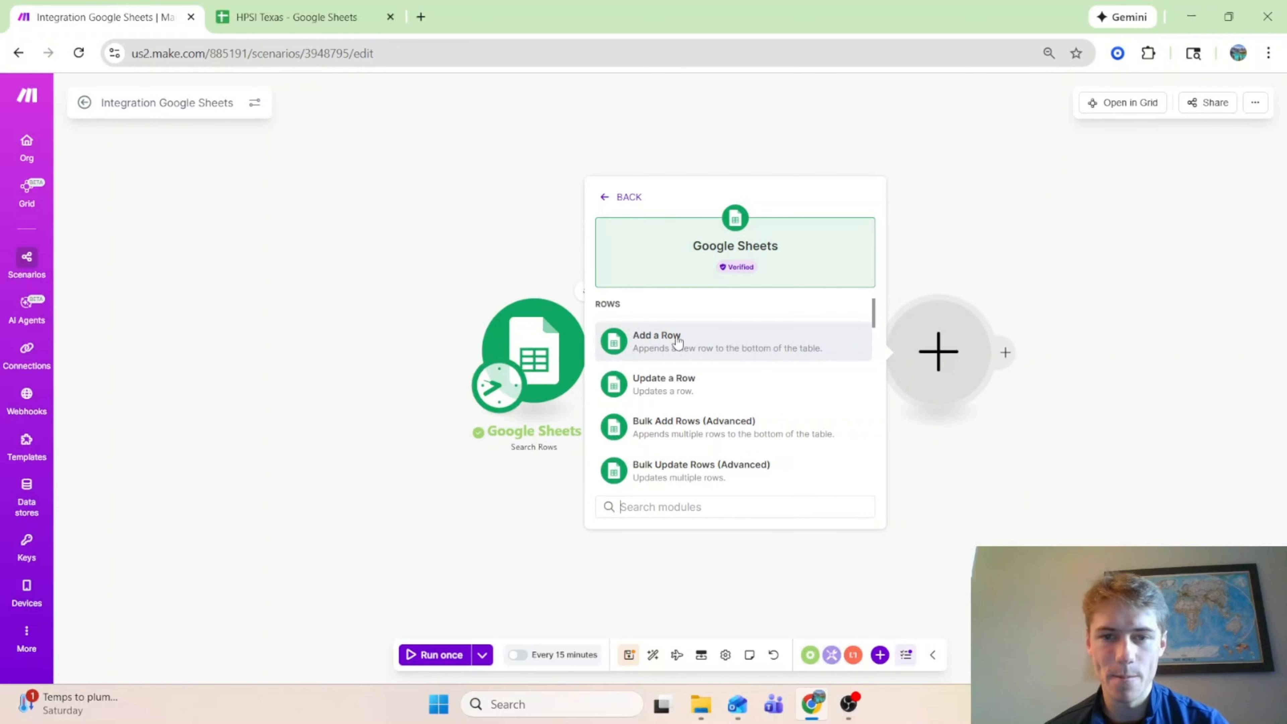
{"action": "left_click", "coordinate": [673, 392]}
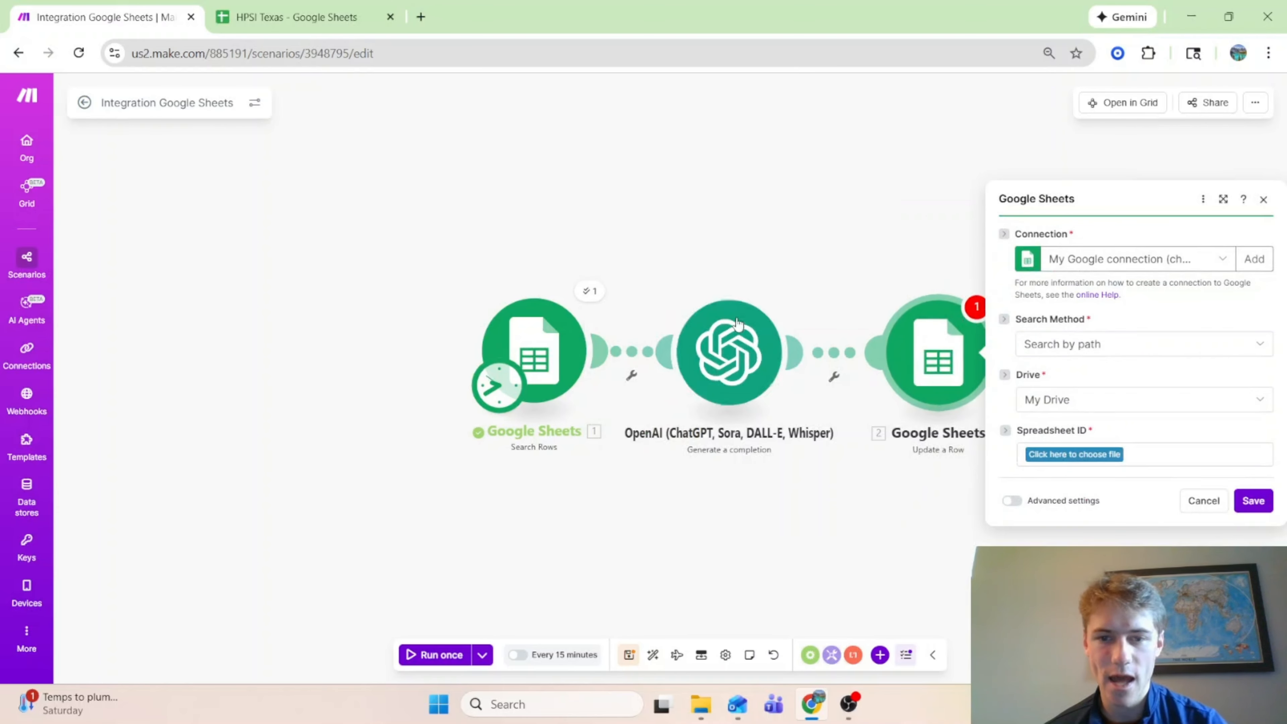
Step: Point the row update to the HPSI Texas spreadsheet's only sheet, and map its row number to Row number from Search Rows
{"action": "left_click", "coordinate": [1078, 458]}
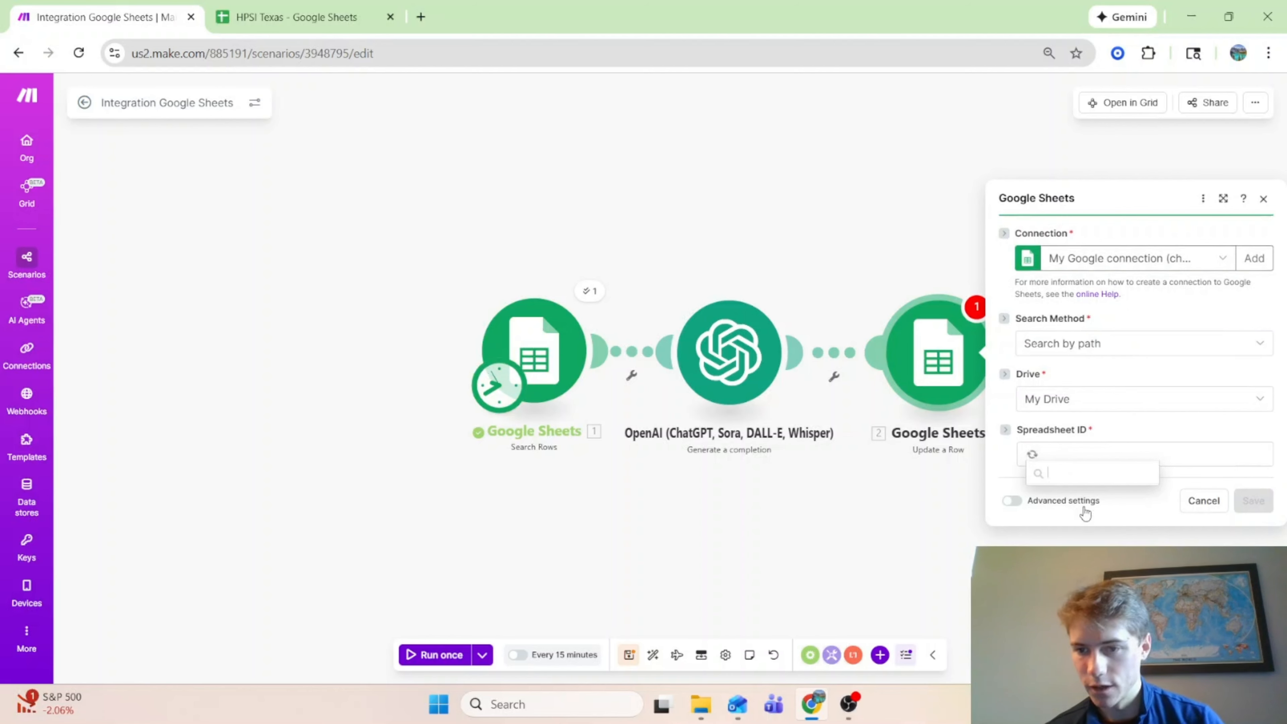
{"action": "scroll", "coordinate": [1089, 522], "scroll_direction": "down", "scroll_amount": 10}
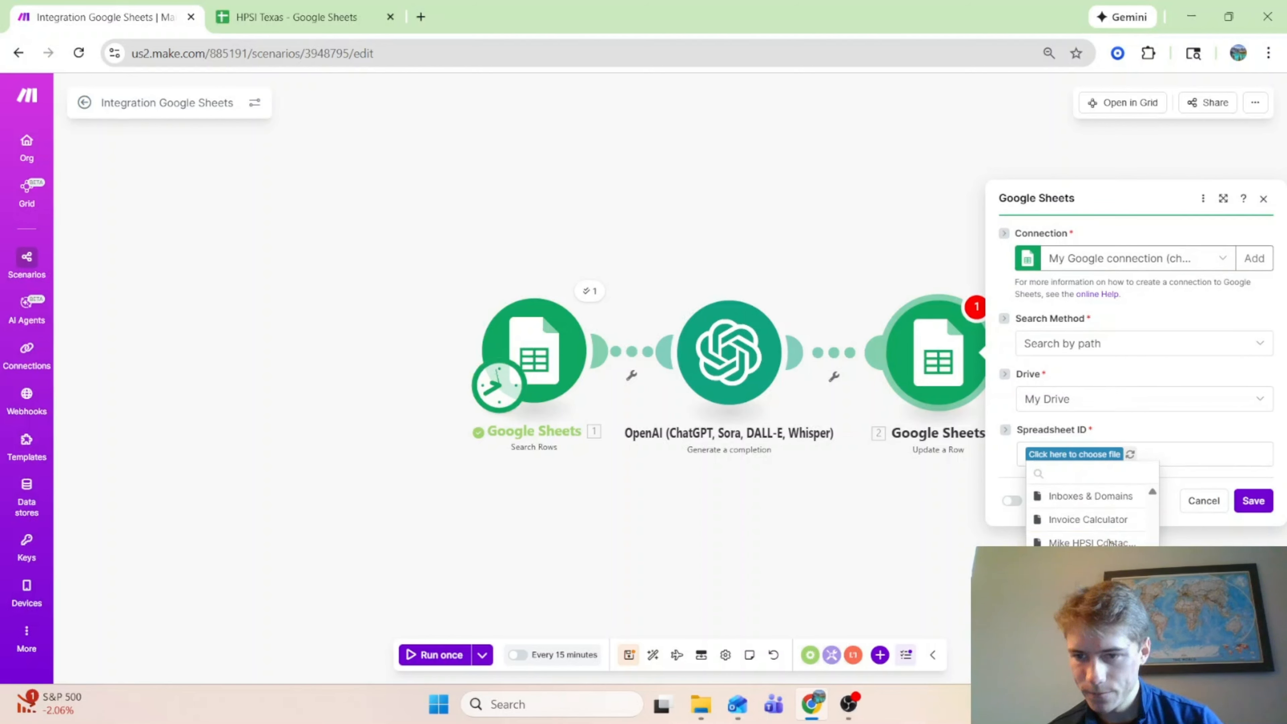
{"action": "left_click", "coordinate": [1103, 536]}
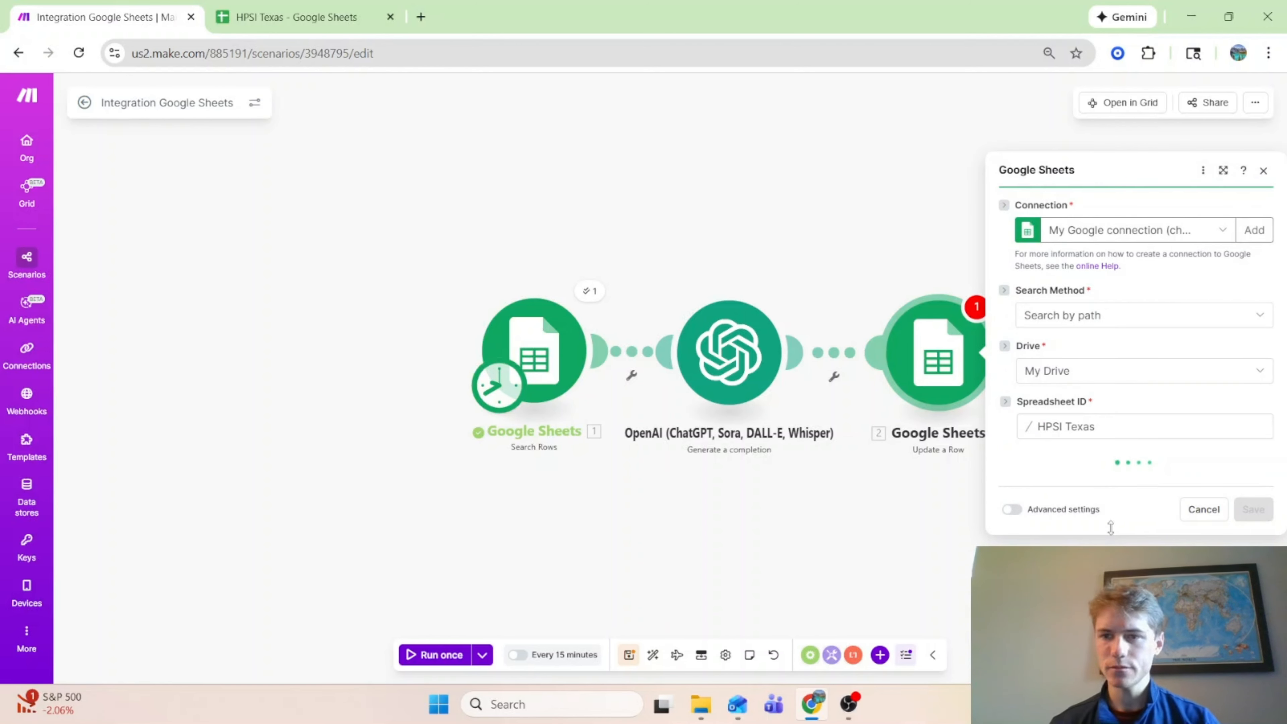
{"action": "left_click", "coordinate": [1050, 494]}
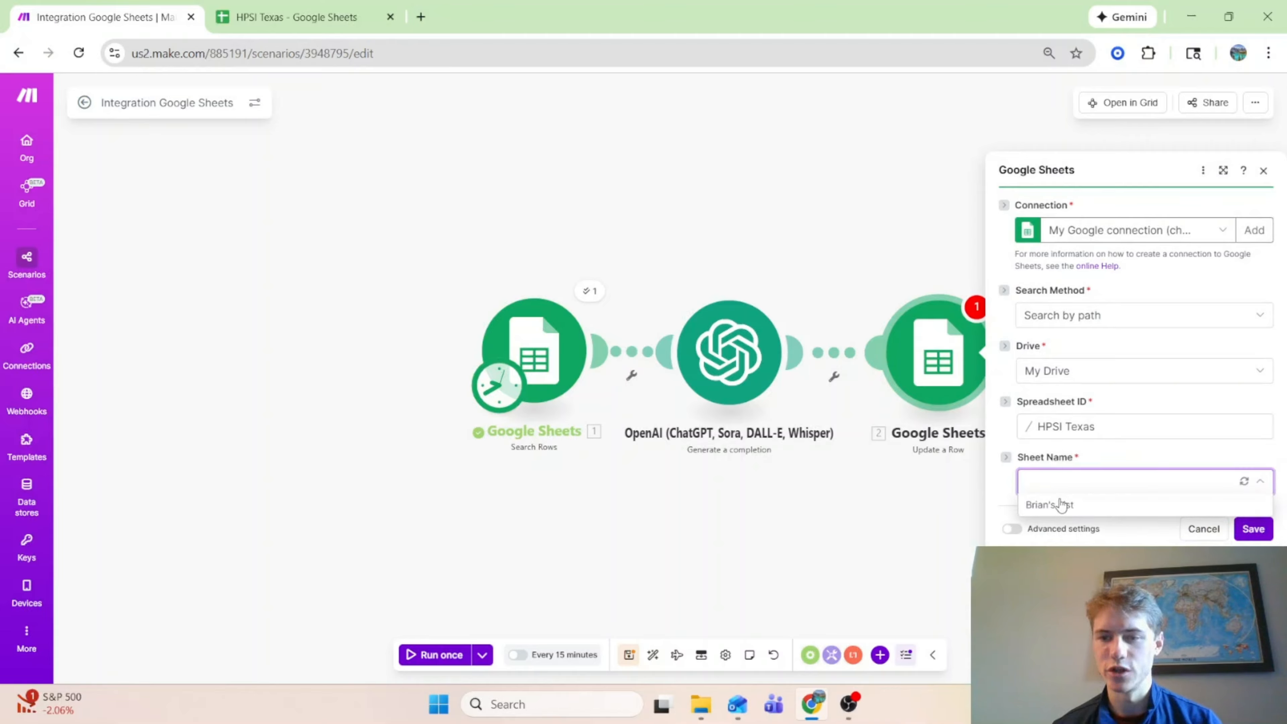
{"action": "left_click", "coordinate": [1060, 502]}
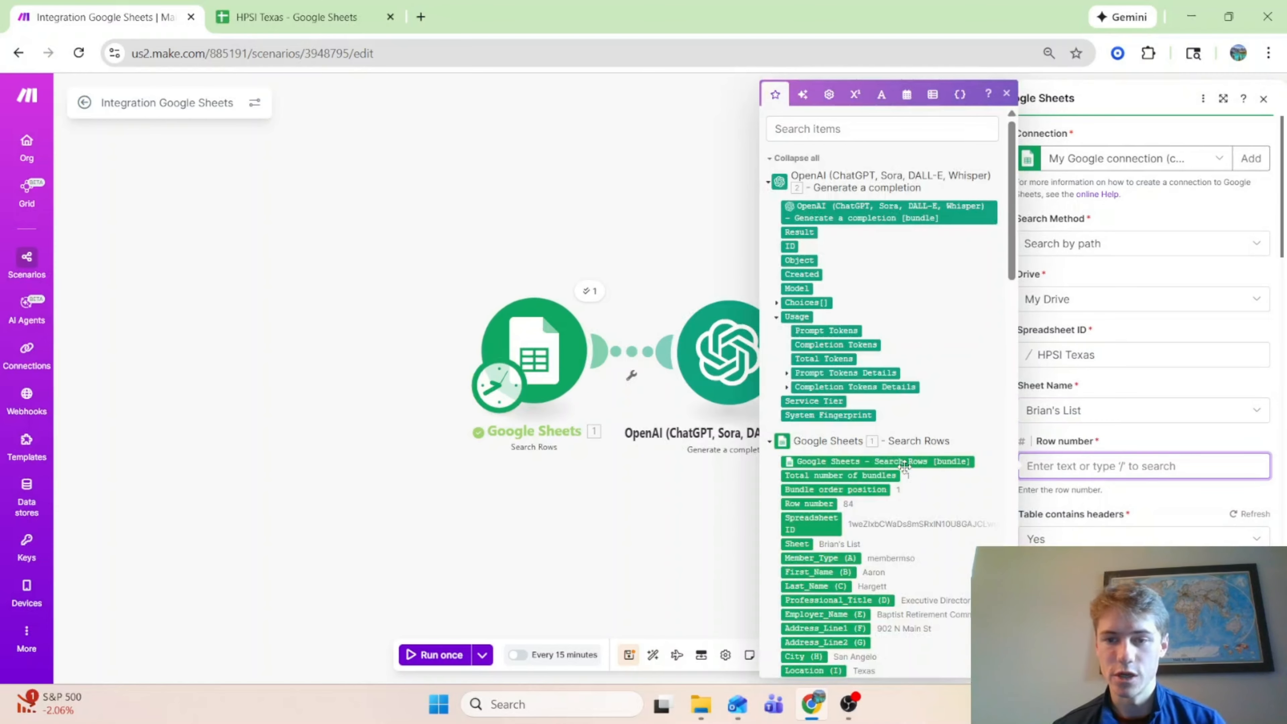
{"action": "left_click_drag", "start_coordinate": [817, 504], "coordinate": [1135, 466]}
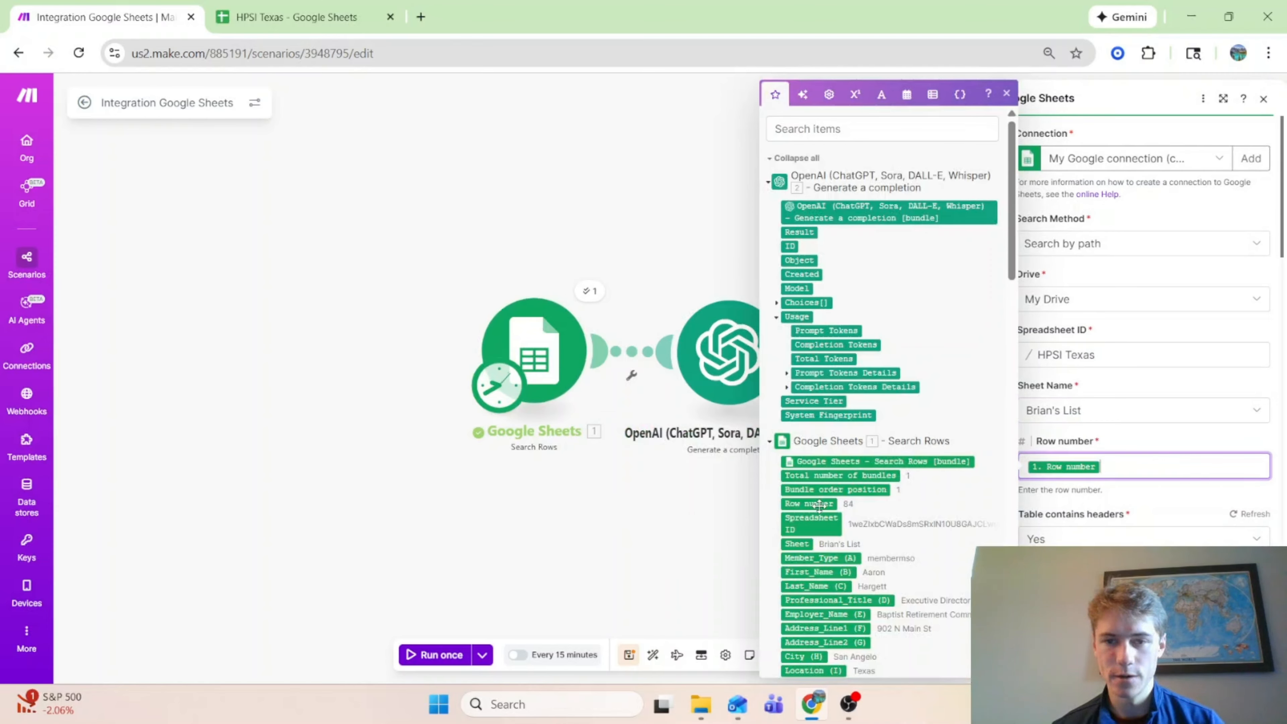
Step: Map the Bed Count (N) column of the row update to the OpenAI Result, and save the module and the scenario
{"action": "left_click", "coordinate": [1150, 511]}
{"action": "scroll", "coordinate": [1163, 511], "scroll_direction": "down", "scroll_amount": 5}
{"action": "scroll", "coordinate": [1150, 515], "scroll_direction": "down", "scroll_amount": 8}
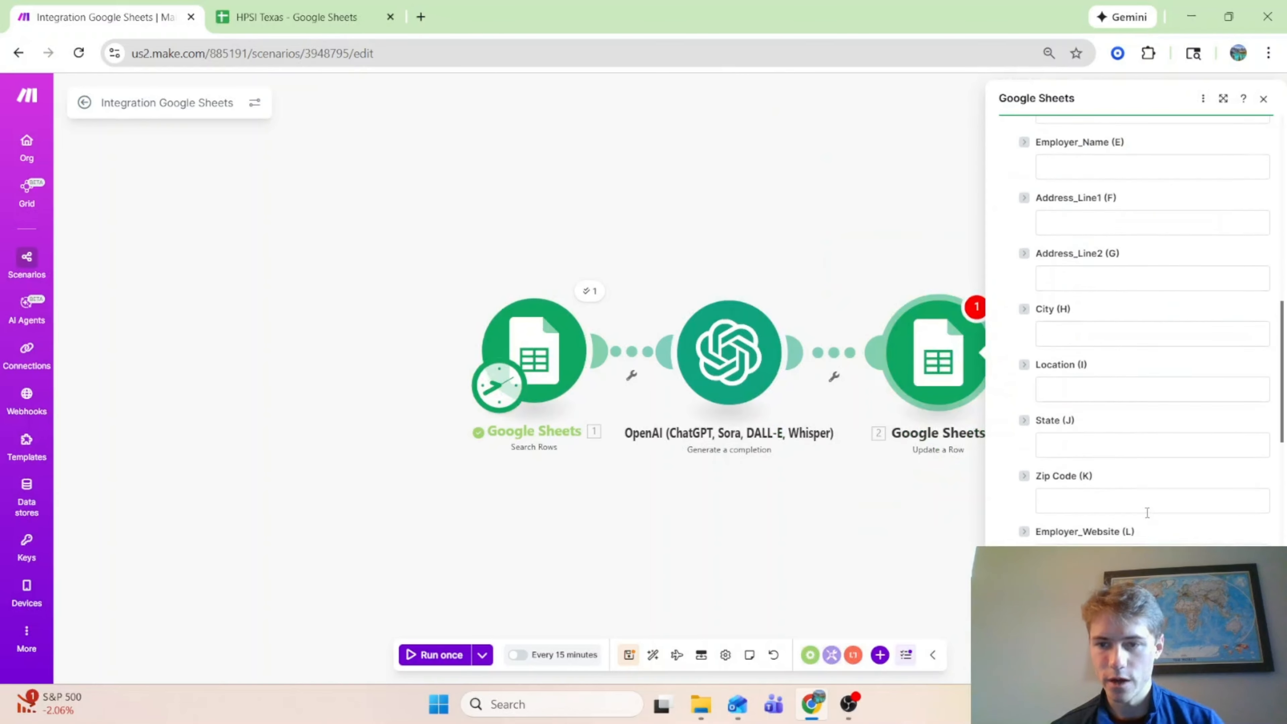
{"action": "left_click", "coordinate": [1127, 416]}
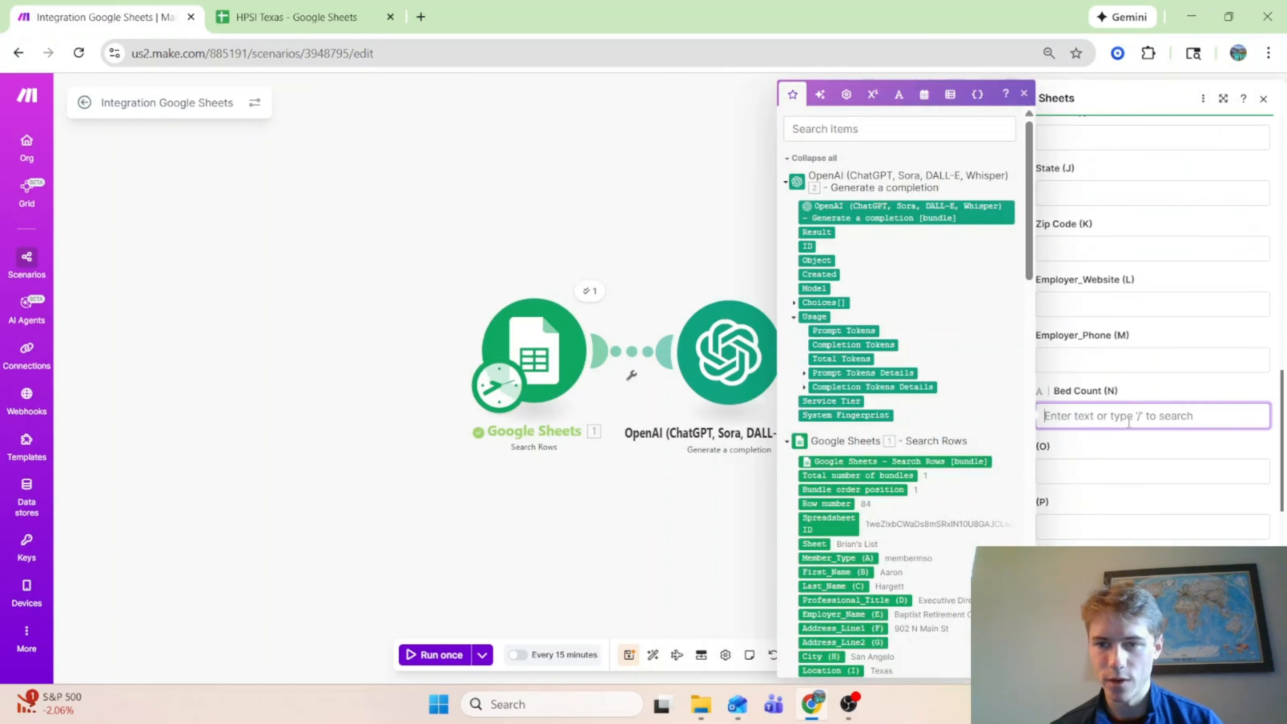
{"action": "left_click", "coordinate": [815, 232]}
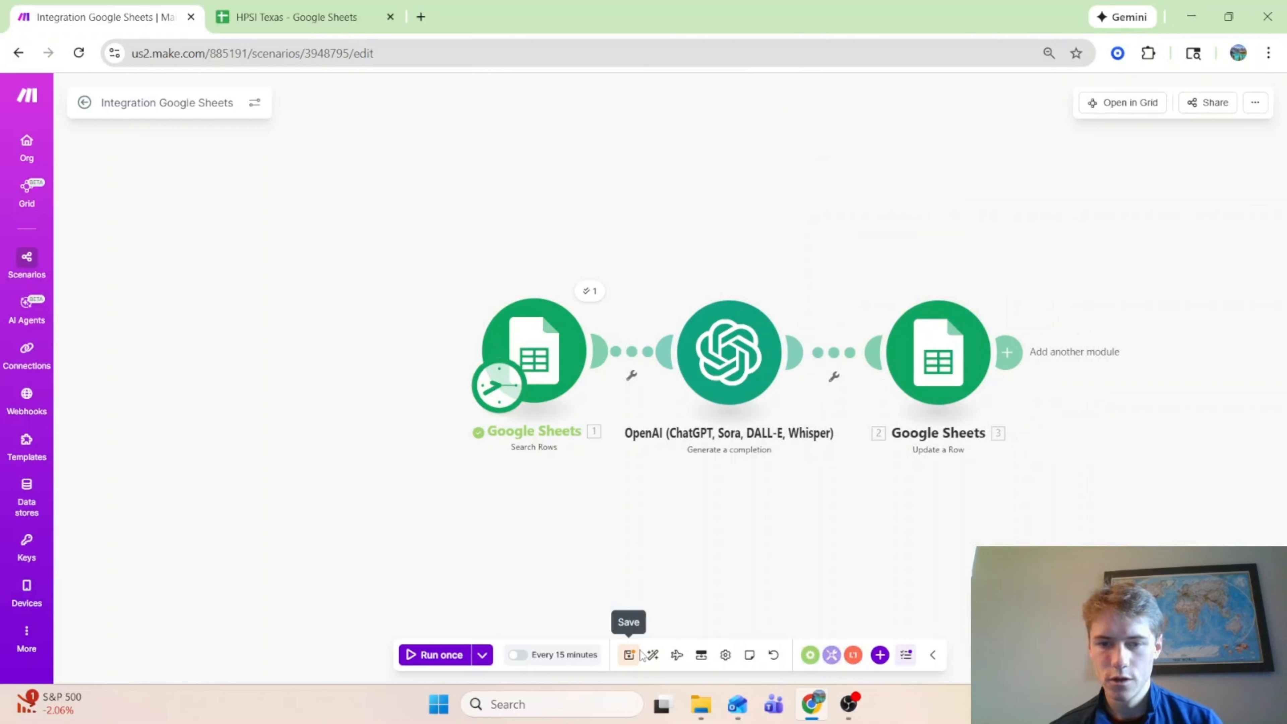
{"action": "left_click", "coordinate": [628, 656]}
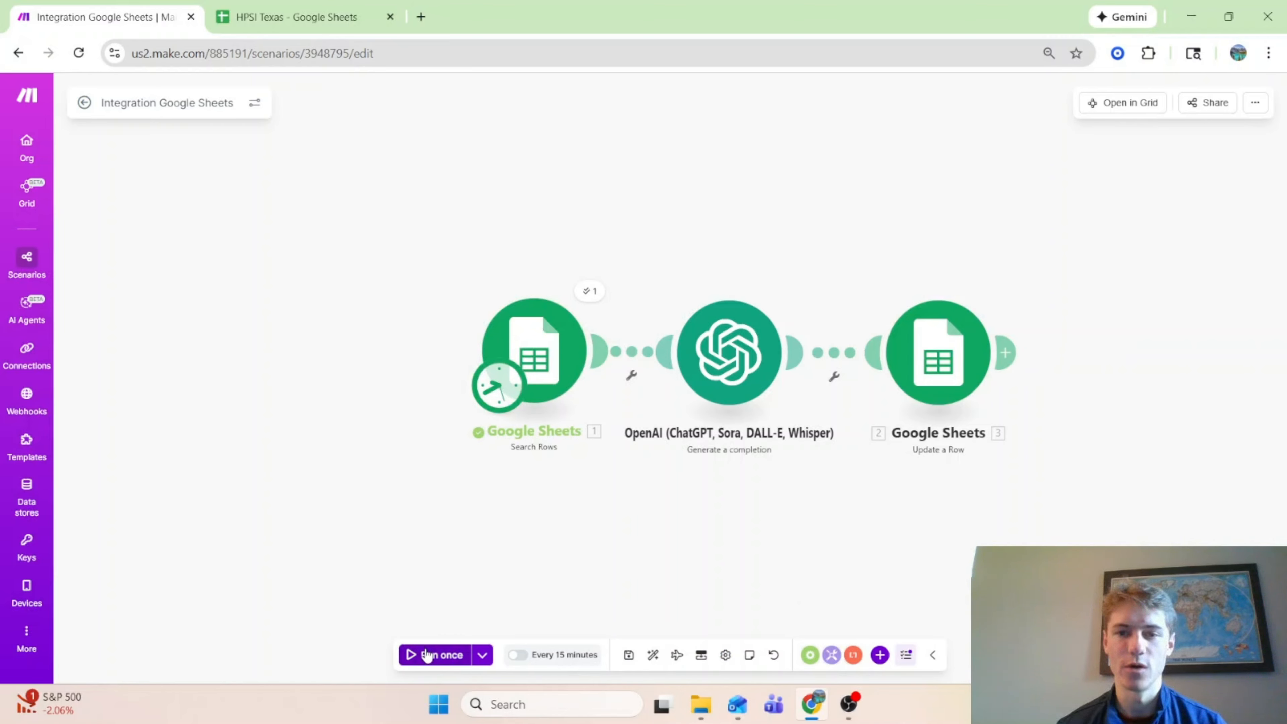
Step: Run the scenario once and expand the fourth input message in the OpenAI operation details
{"action": "left_click", "coordinate": [410, 658]}
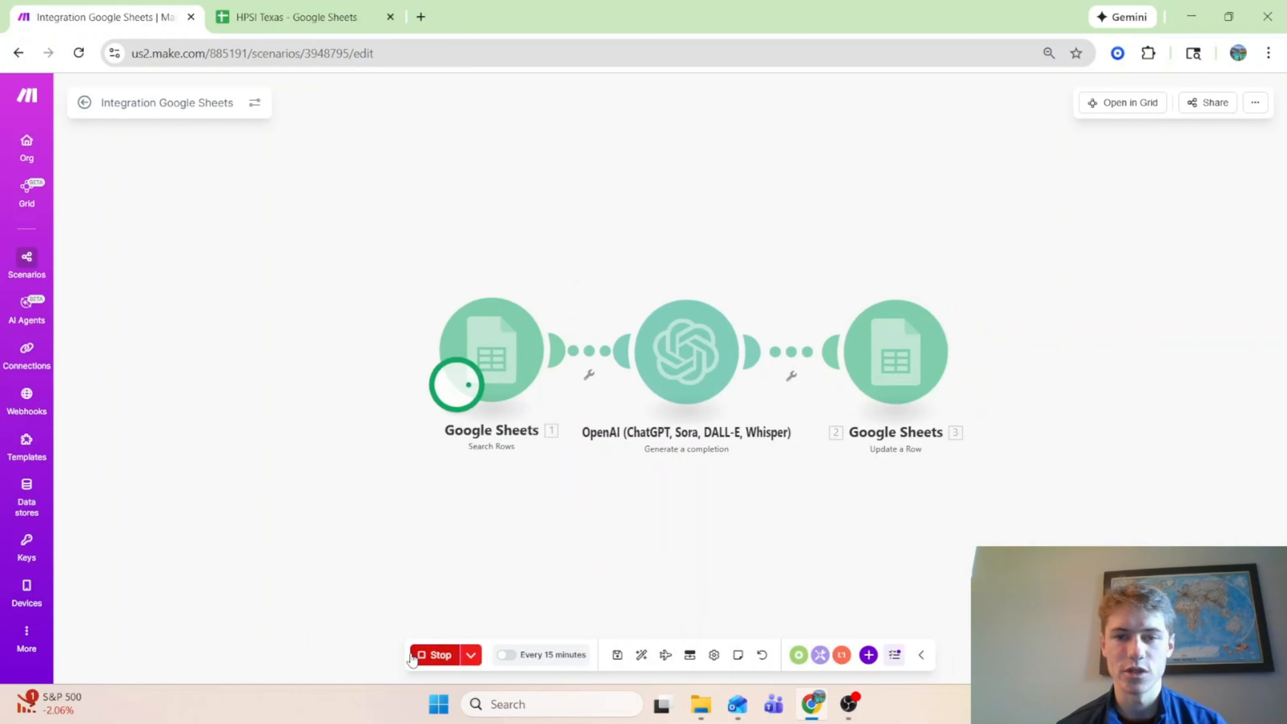
{"action": "left_click", "coordinate": [718, 291]}
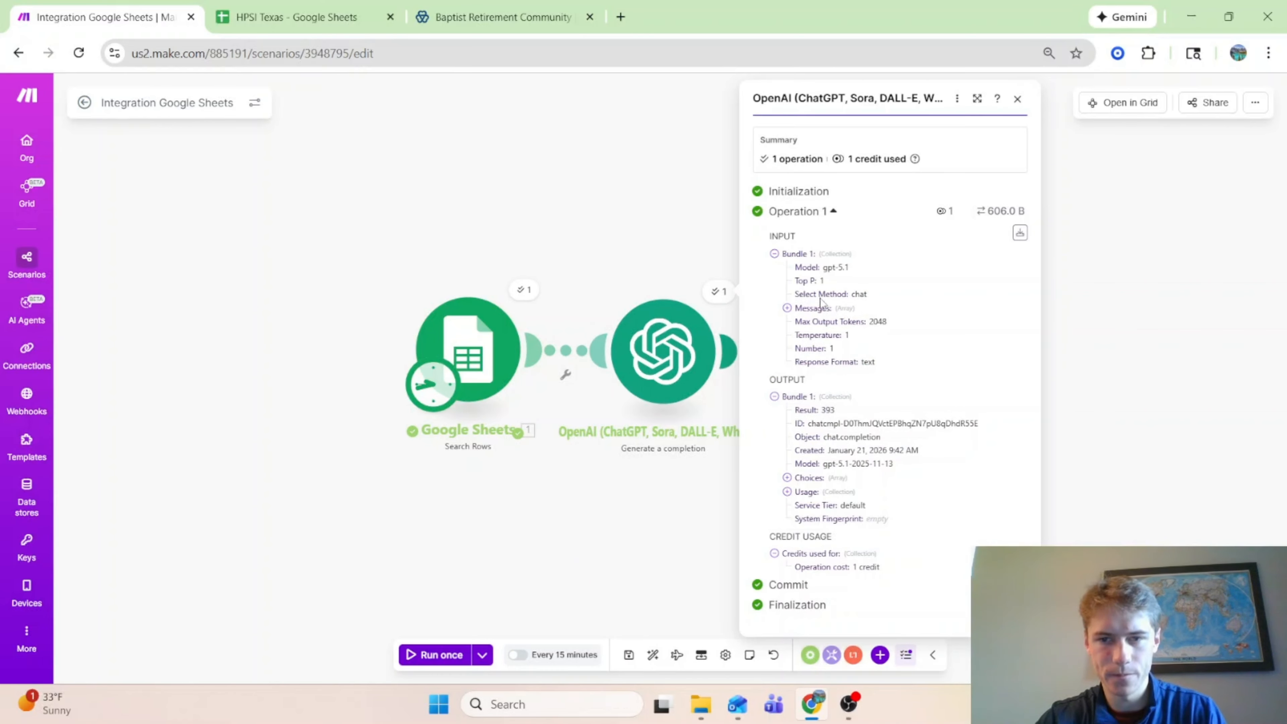
{"action": "left_click", "coordinate": [788, 308]}
{"action": "left_click", "coordinate": [800, 363]}
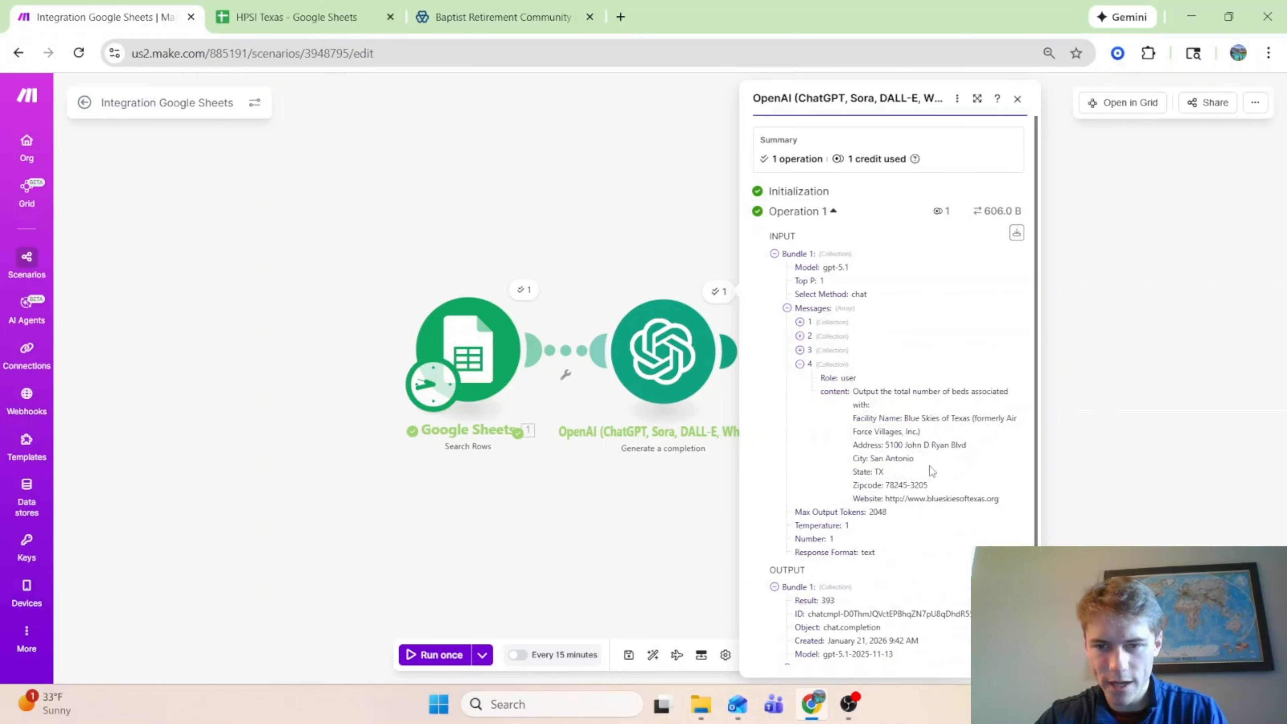
Step: Copy the facility name from the message and search Google for "How many beds does Blue Skies of Texas (formerly Air Force Villages, Inc.) have"
{"action": "left_click_drag", "start_coordinate": [905, 418], "coordinate": [929, 433]}
{"action": "key", "text": "ctrl+c"}
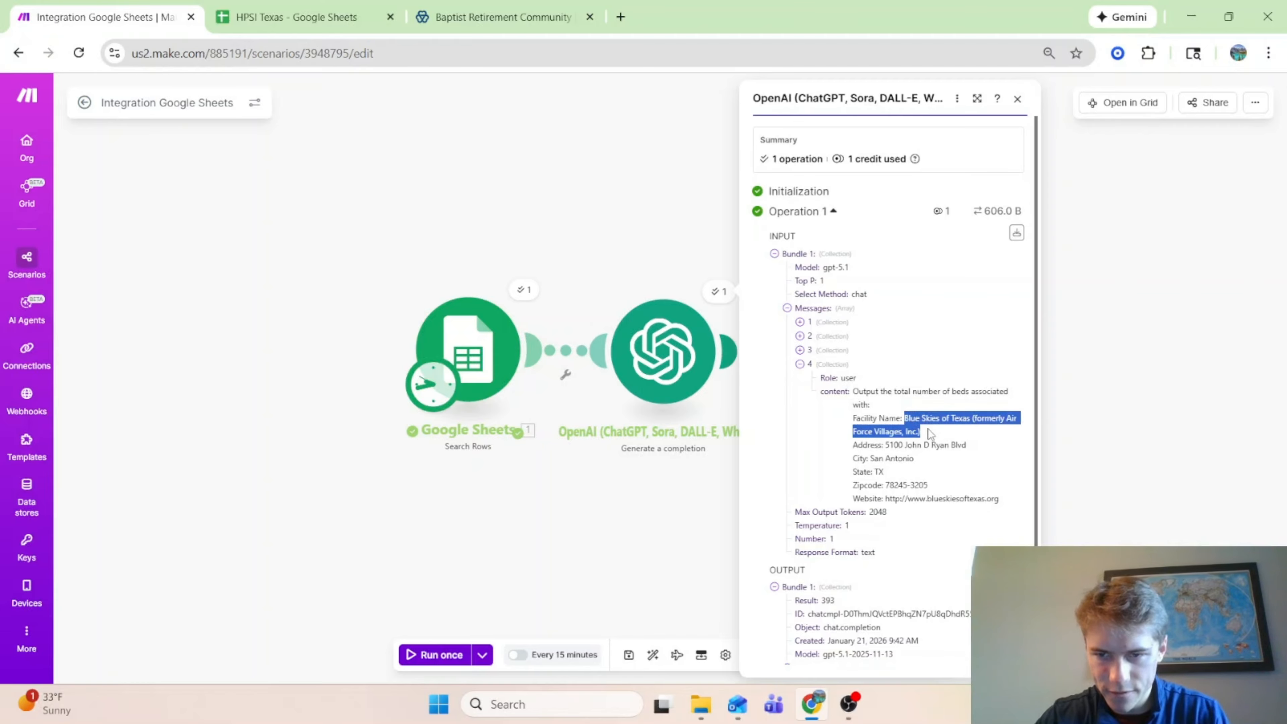
{"action": "left_click", "coordinate": [621, 17]}
{"action": "type", "text": "How m"}
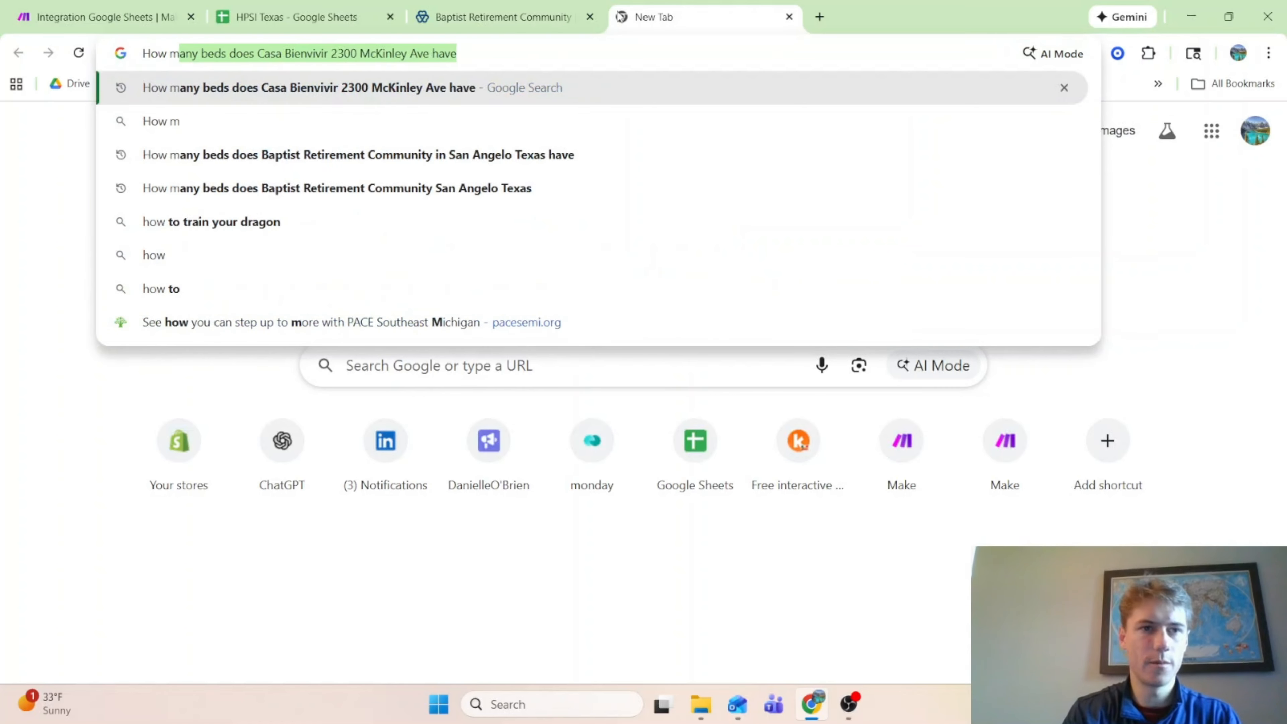
{"action": "type", "text": "any beds does"}
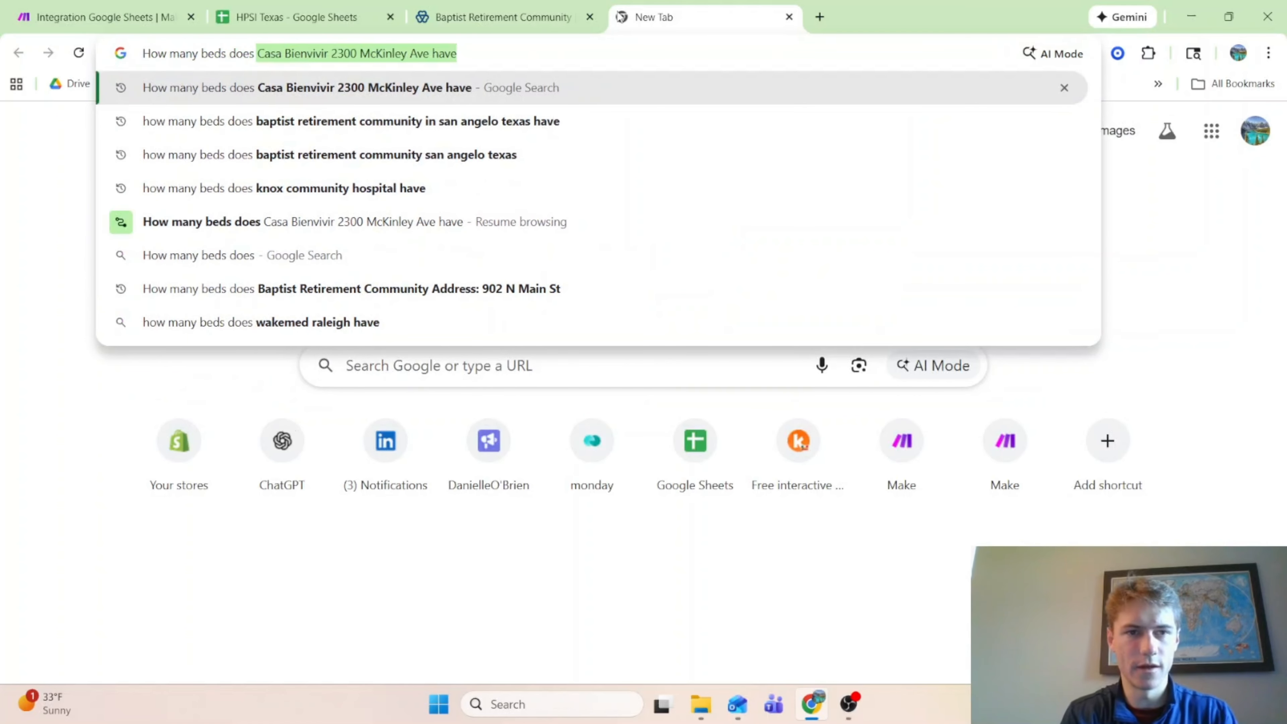
{"action": "key", "text": "ctrl+v"}
{"action": "type", "text": "have"}
{"action": "key", "text": "Return"}
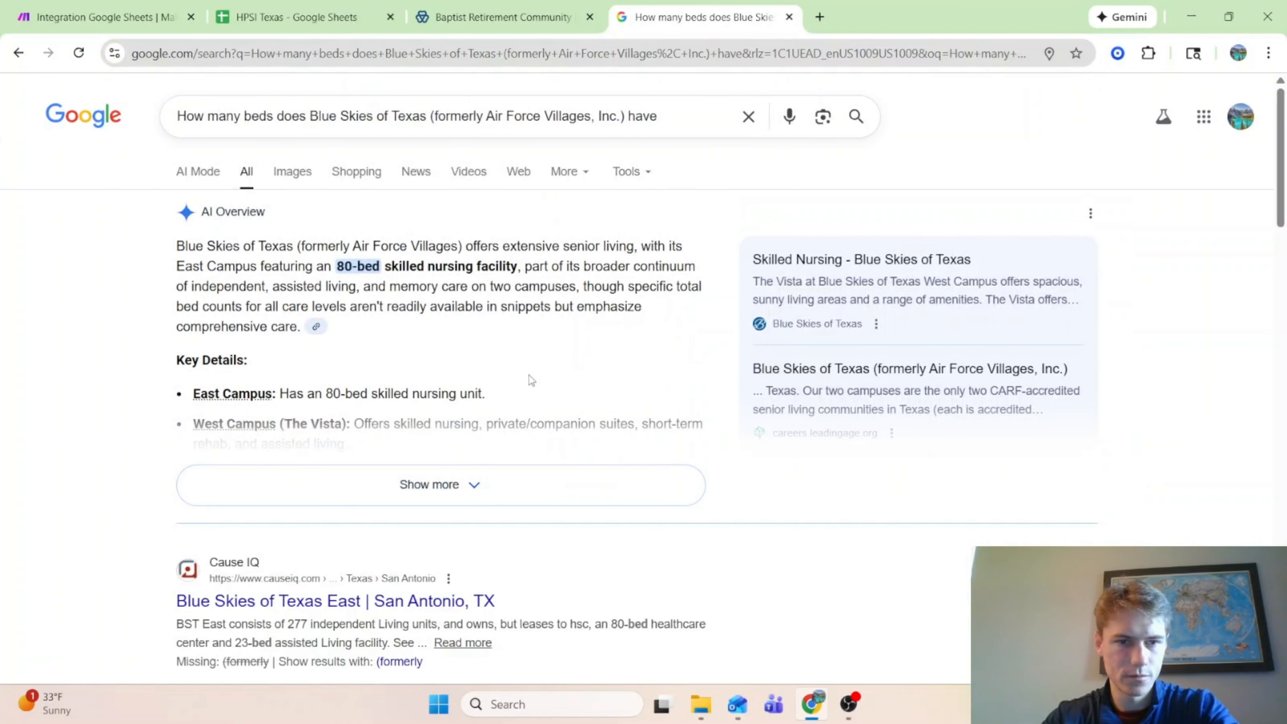
Step: Examine the AI overview and search results for the facility's bed numbers, glancing at its row in the HPSI Texas spreadsheet
{"action": "scroll", "coordinate": [528, 373], "scroll_direction": "down", "scroll_amount": 3}
{"action": "left_click", "coordinate": [527, 320]}
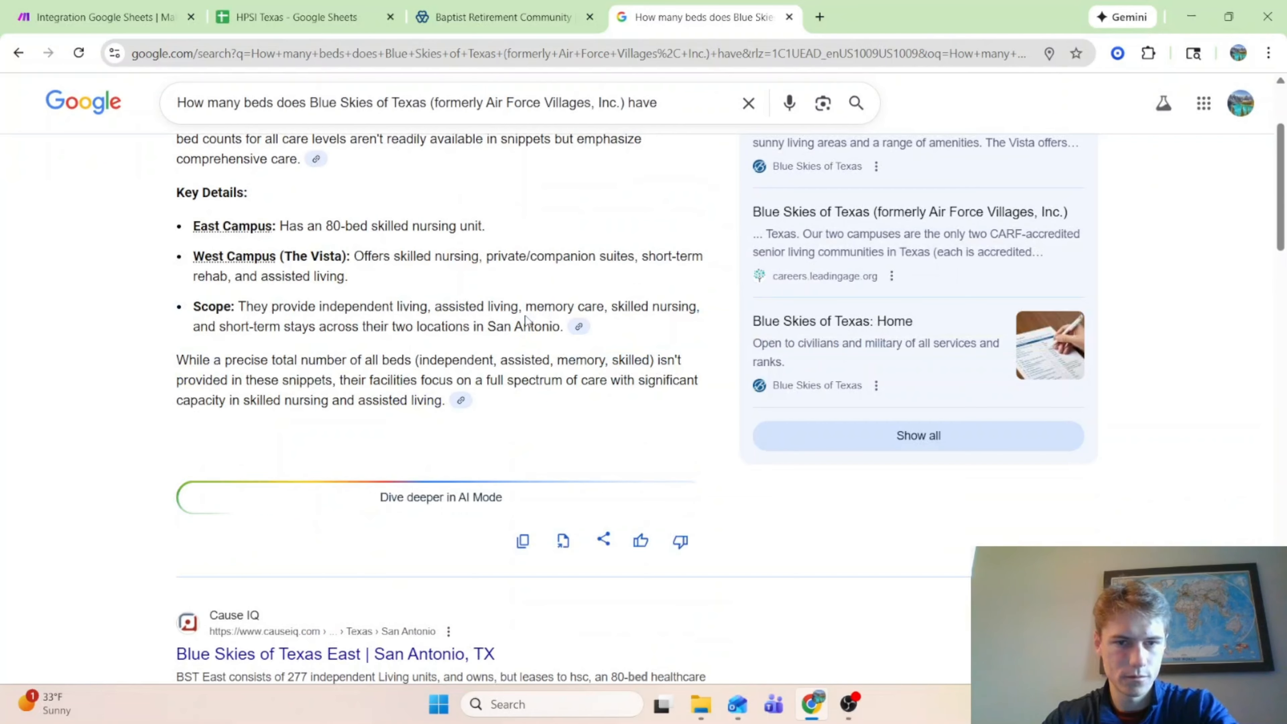
{"action": "scroll", "coordinate": [250, 339], "scroll_direction": "down", "scroll_amount": 6}
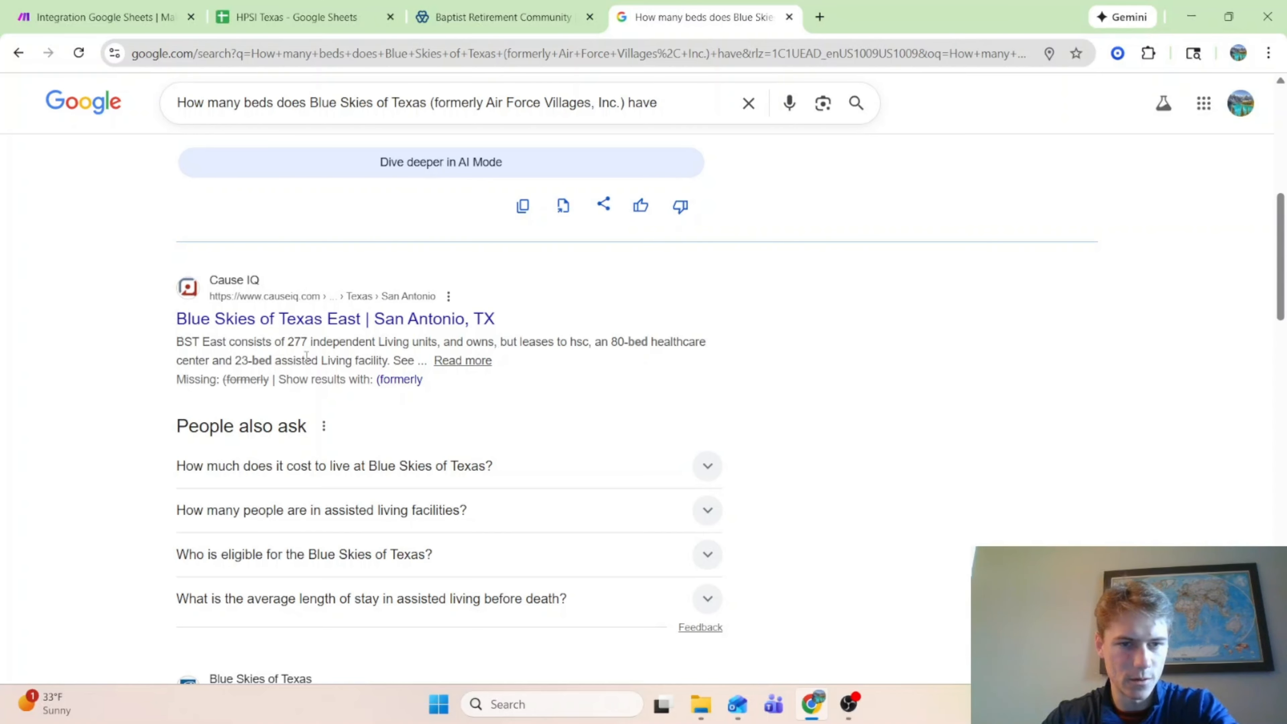
{"action": "left_click", "coordinate": [289, 18]}
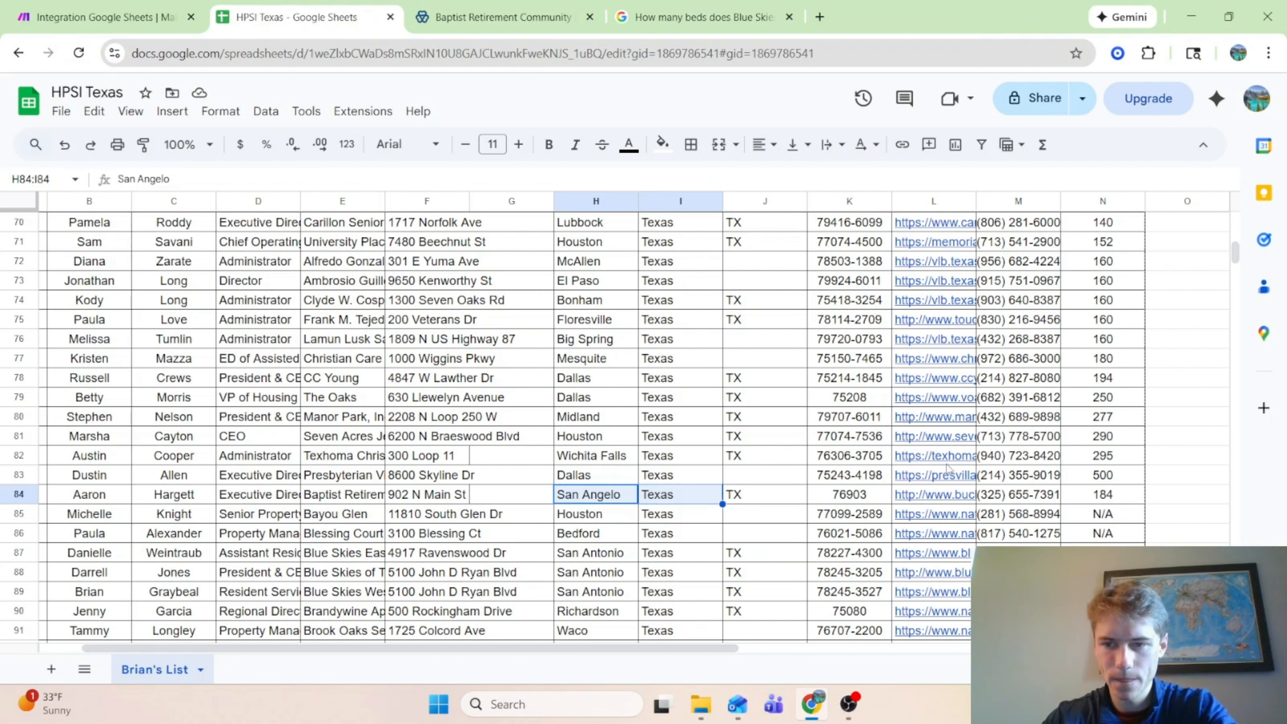
{"action": "left_click", "coordinate": [622, 15]}
{"action": "scroll", "coordinate": [300, 483], "scroll_direction": "down", "scroll_amount": 9}
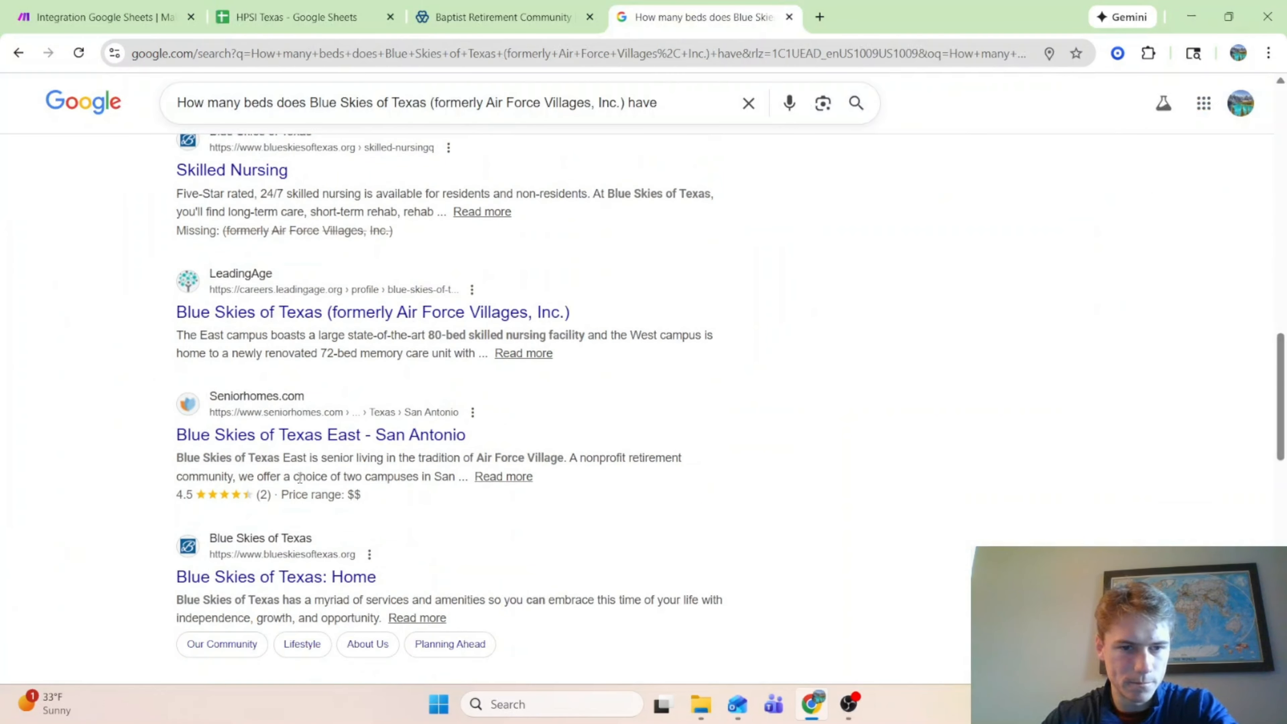
{"action": "scroll", "coordinate": [300, 478], "scroll_direction": "up", "scroll_amount": 10}
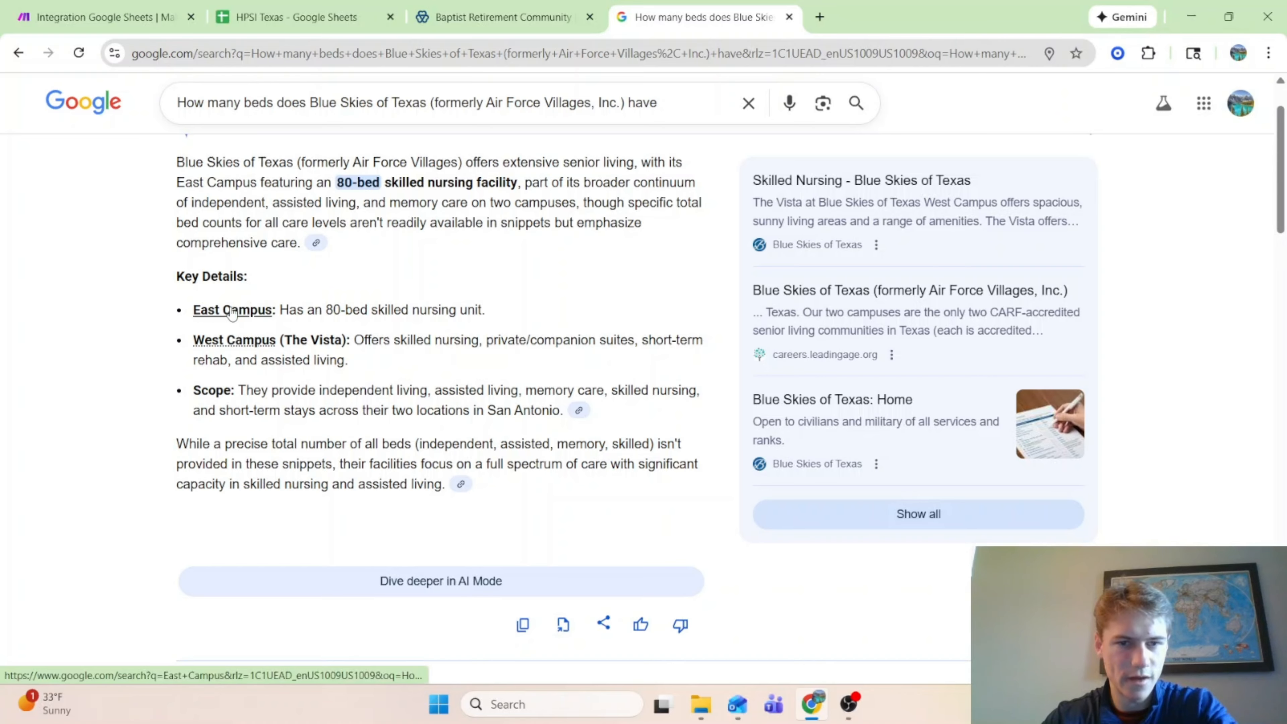
{"action": "scroll", "coordinate": [439, 348], "scroll_direction": "up", "scroll_amount": 2}
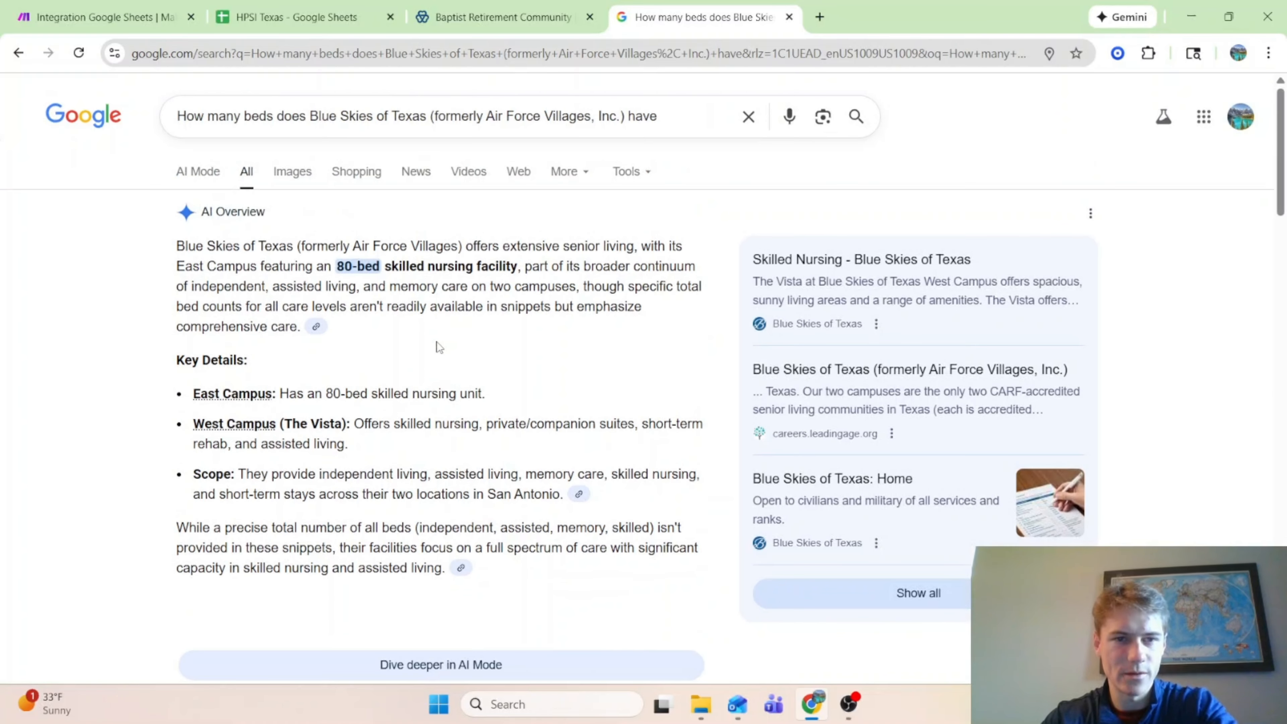
Step: Return to the Make scenario and run it once more
{"action": "key", "text": "ctrl+shift+Tab"}
{"action": "key", "text": "ctrl+shift+Tab"}
{"action": "key", "text": "ctrl+shift+Tab"}
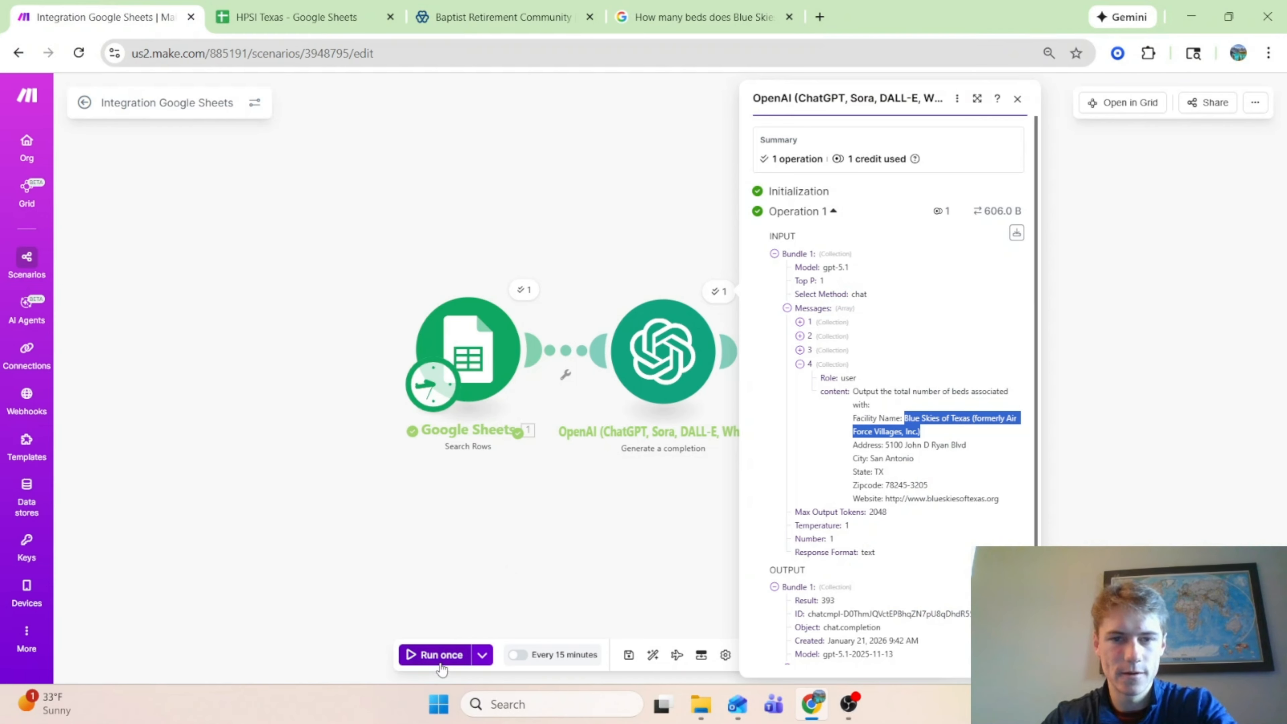
{"action": "left_click", "coordinate": [439, 655]}
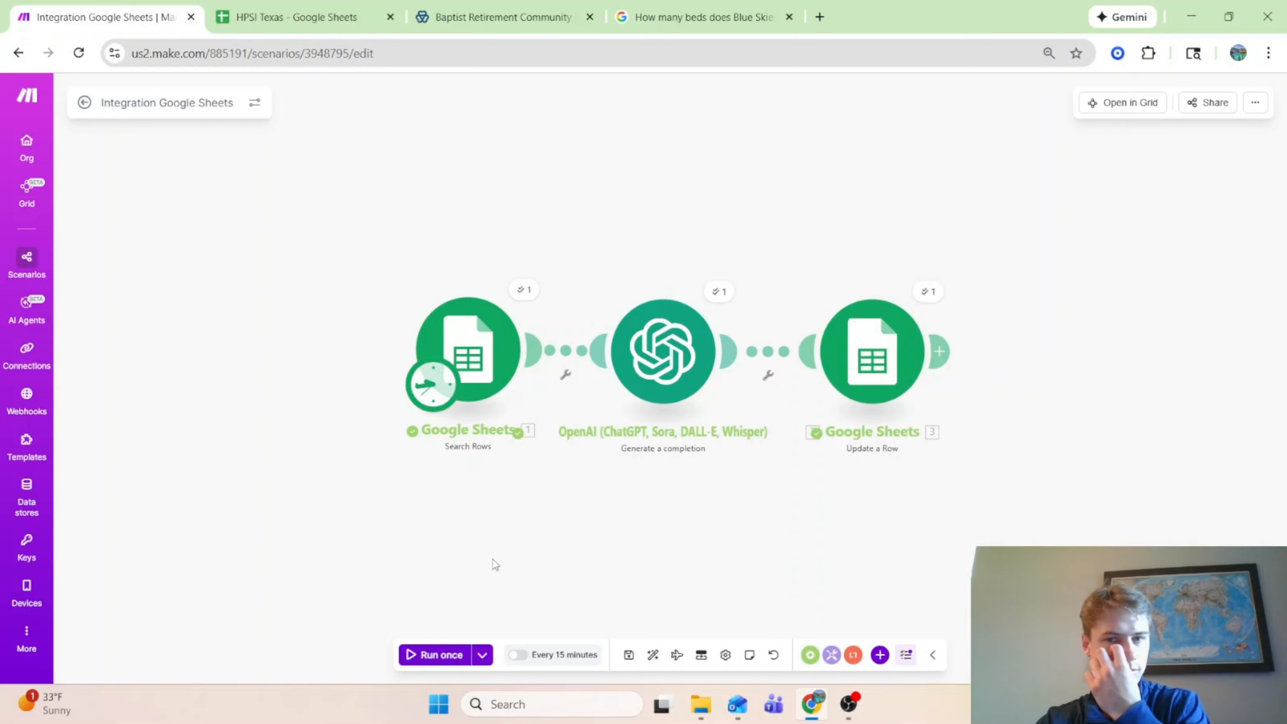
Step: Inspect the OpenAI module's result and its fourth input message for the facility details sent, and close the run details
{"action": "left_click", "coordinate": [720, 293]}
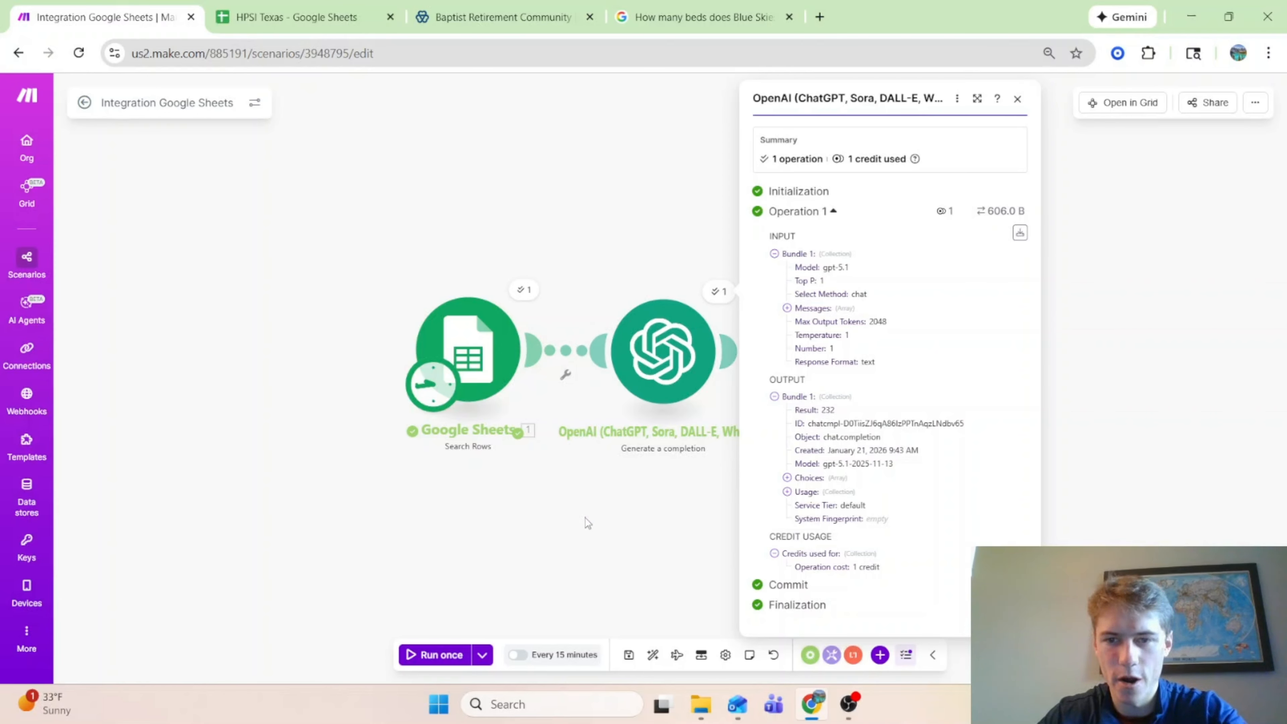
{"action": "left_click_drag", "start_coordinate": [827, 412], "coordinate": [834, 410]}
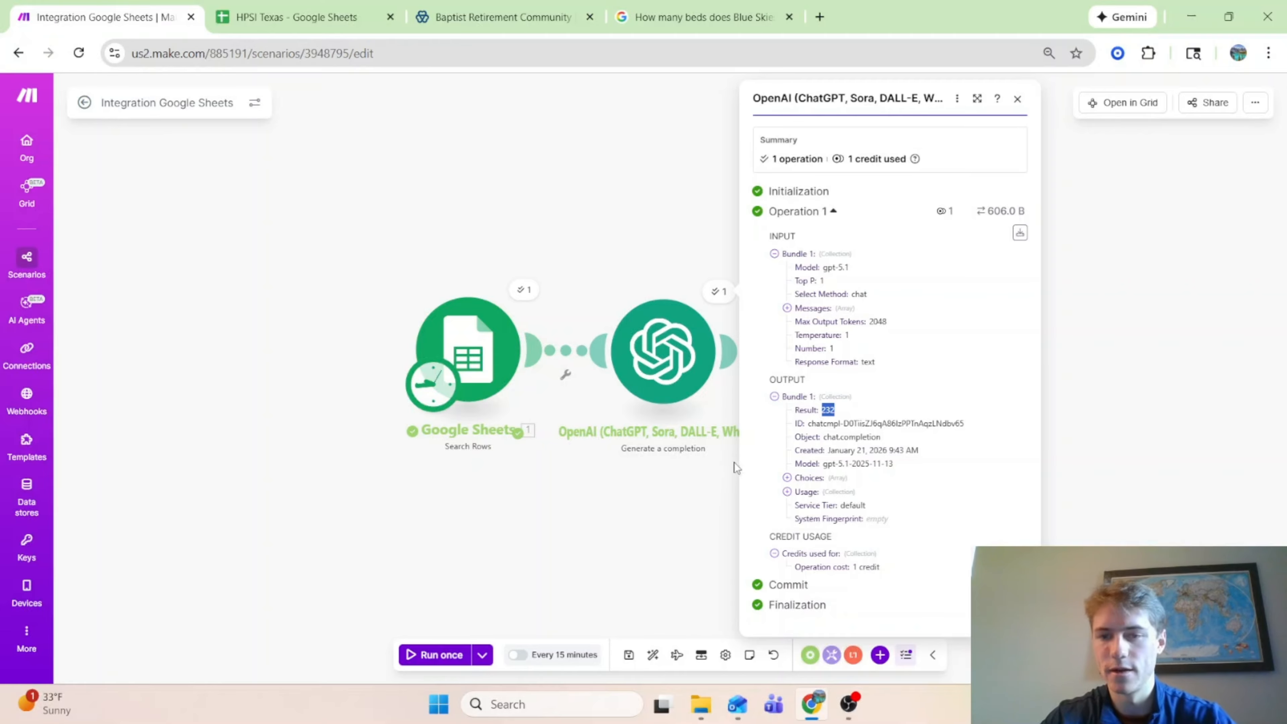
{"action": "left_click", "coordinate": [810, 308]}
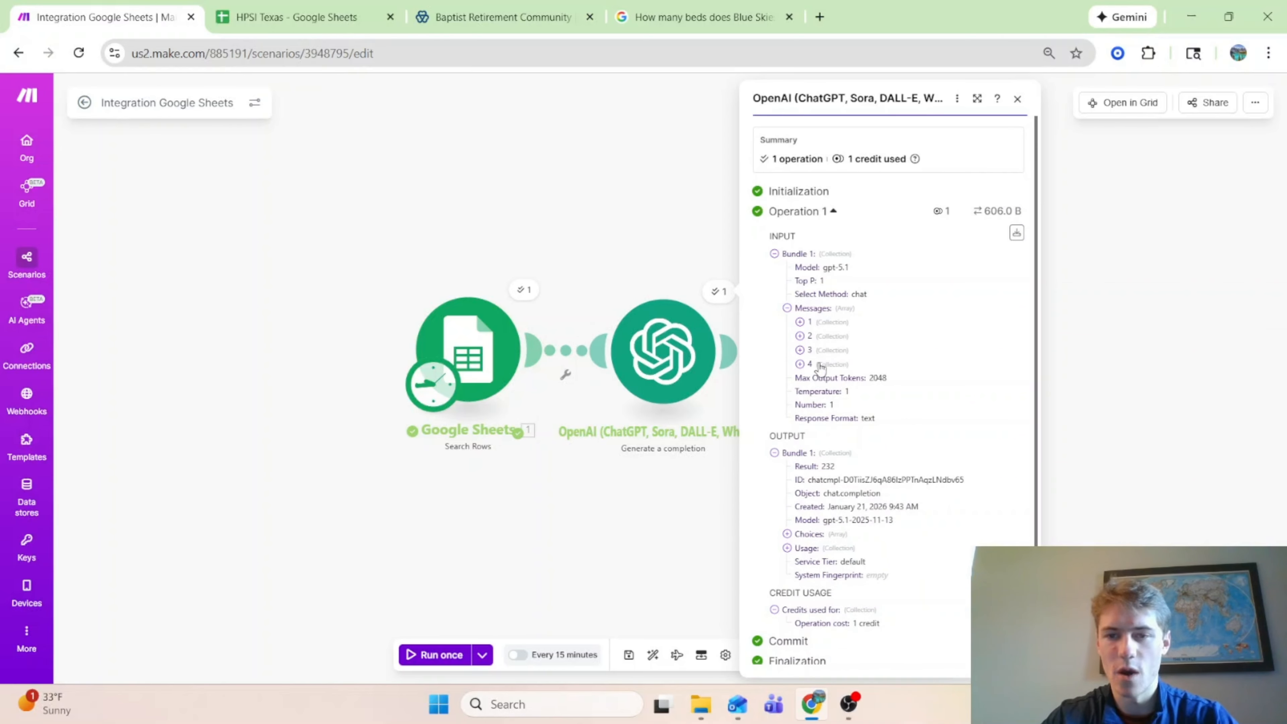
{"action": "left_click", "coordinate": [810, 364]}
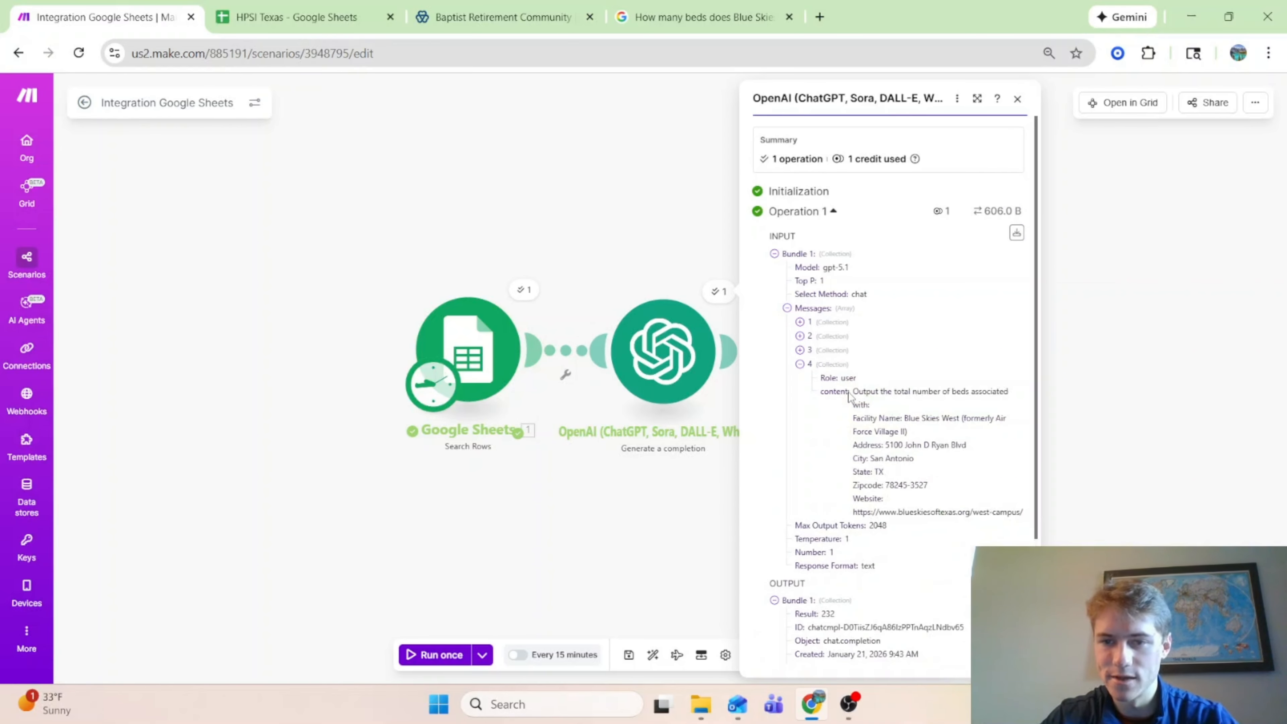
{"action": "key", "text": "Escape"}
Step: Set the Search Rows module's limit to 5 and save the module
{"action": "left_click", "coordinate": [440, 391]}
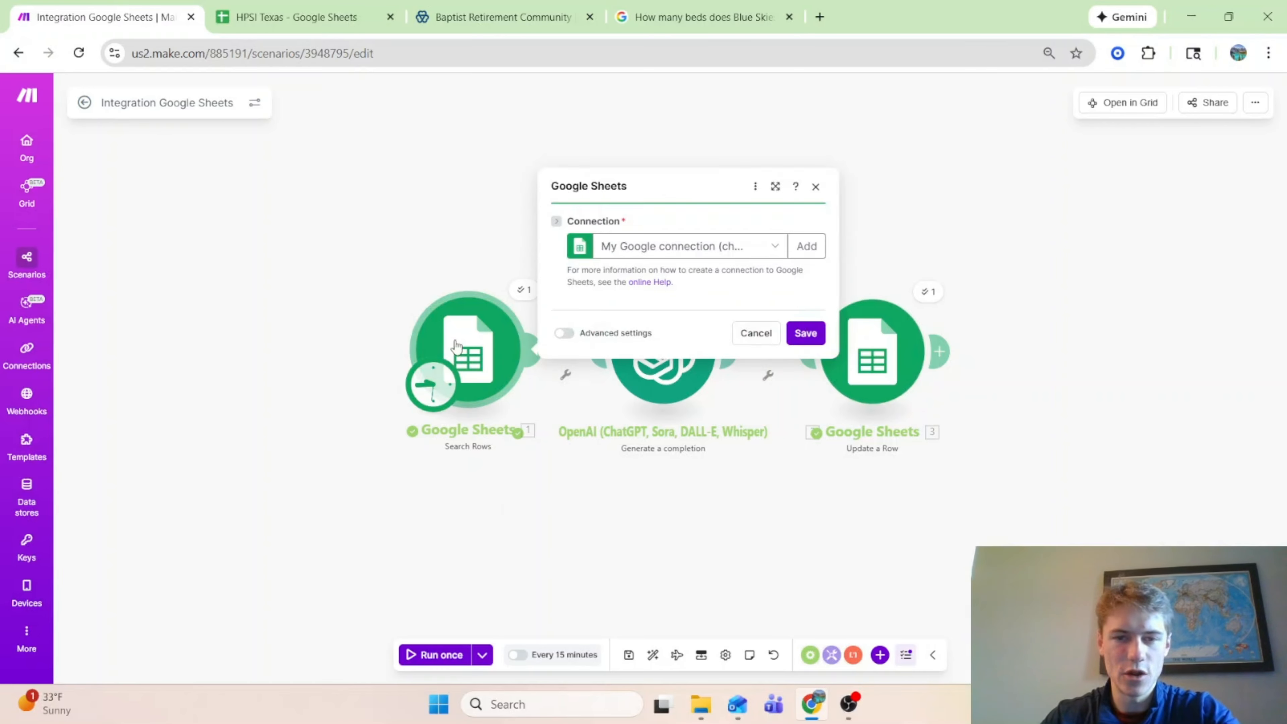
{"action": "scroll", "coordinate": [618, 600], "scroll_direction": "down", "scroll_amount": 3}
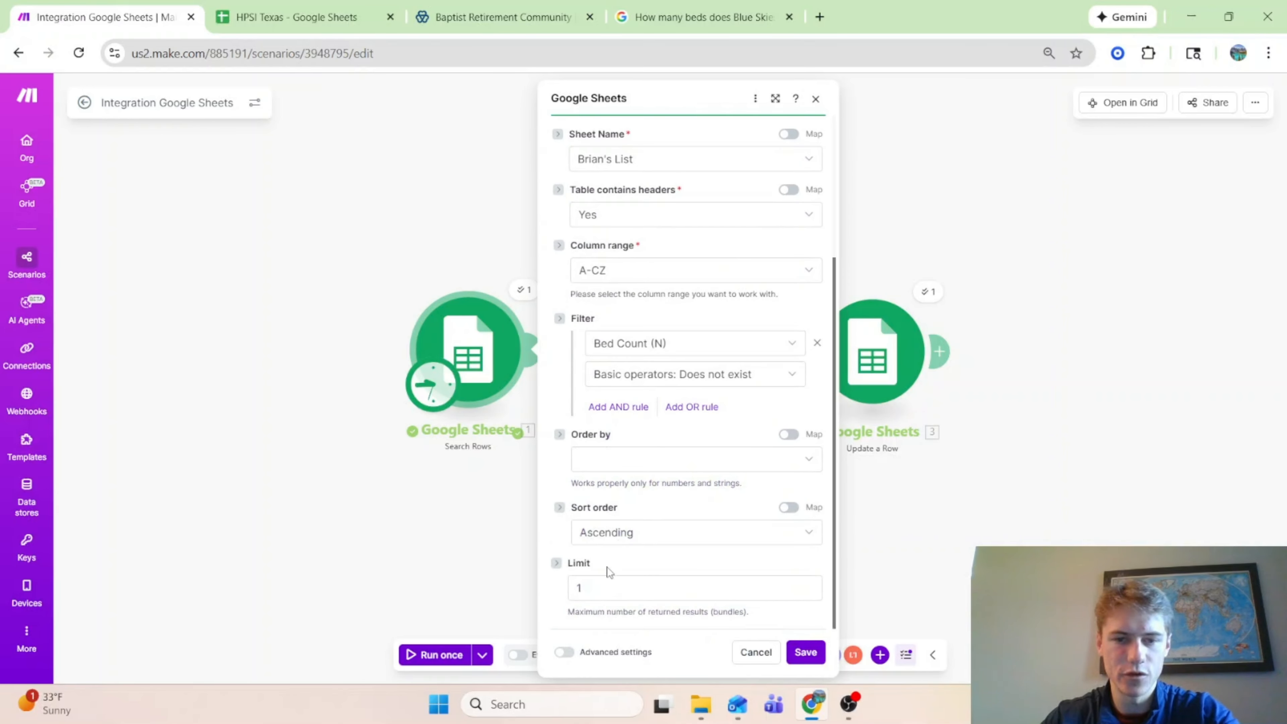
{"action": "left_click", "coordinate": [603, 588]}
{"action": "key", "text": "BackSpace"}
{"action": "type", "text": "5"}
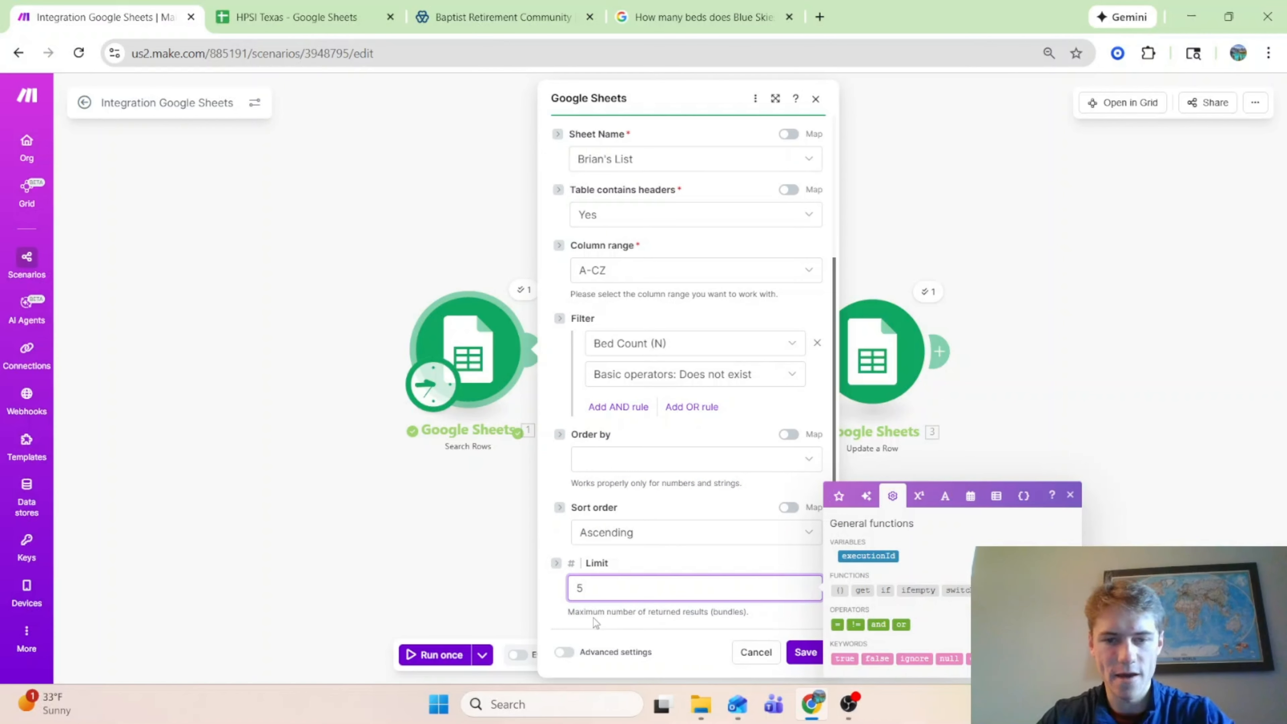
{"action": "left_click", "coordinate": [798, 654]}
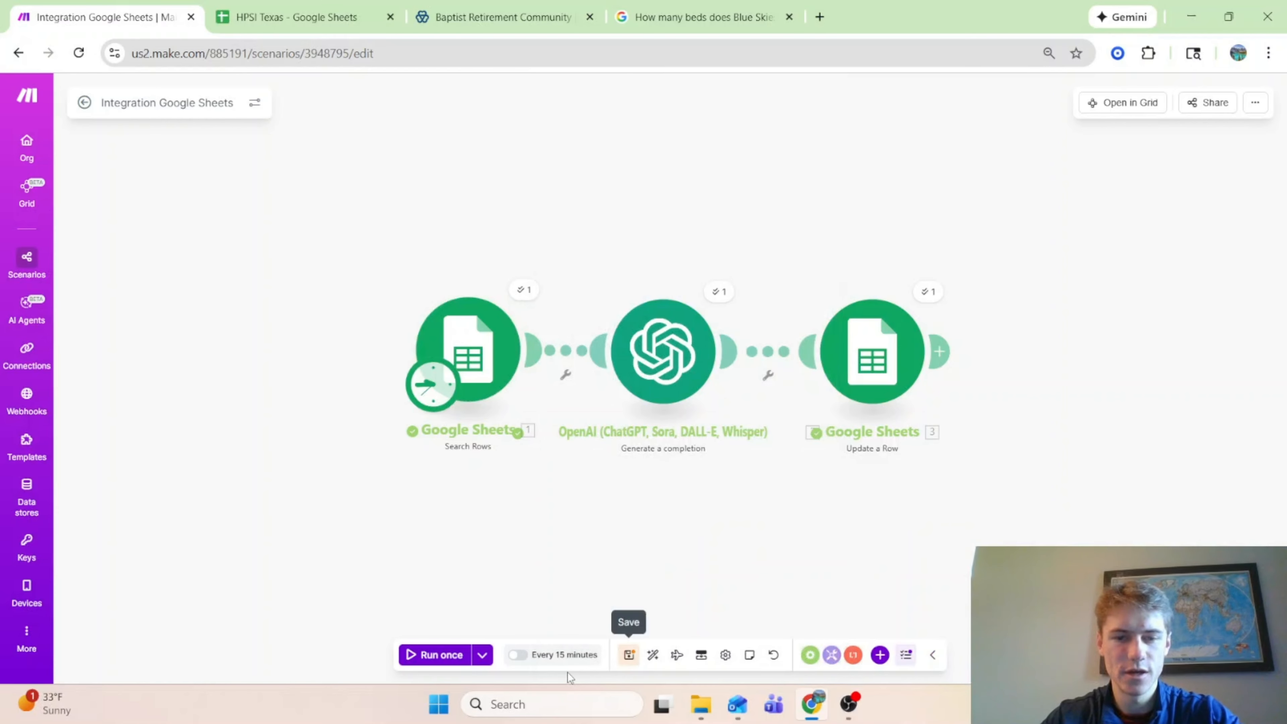
Step: Check the scenario's scheduling and run the scenario once with the raised row limit
{"action": "left_click", "coordinate": [564, 655]}
{"action": "left_click", "coordinate": [691, 521]}
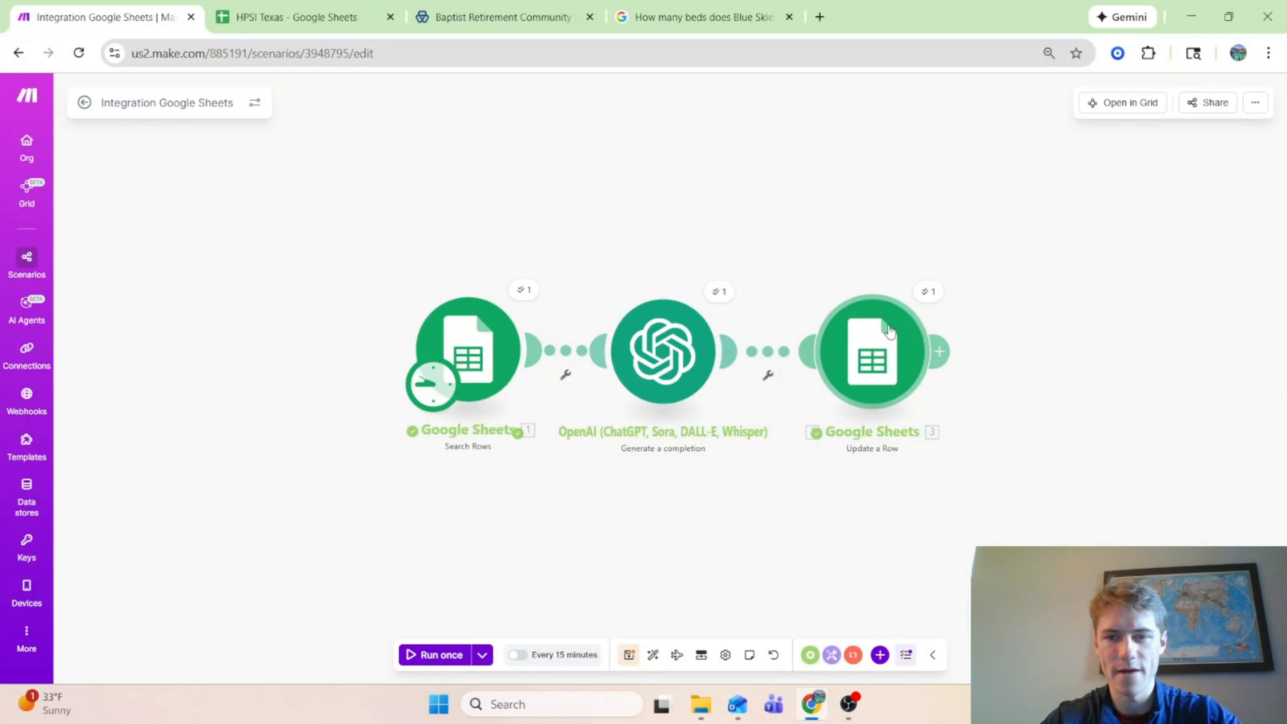
{"action": "left_click", "coordinate": [430, 655]}
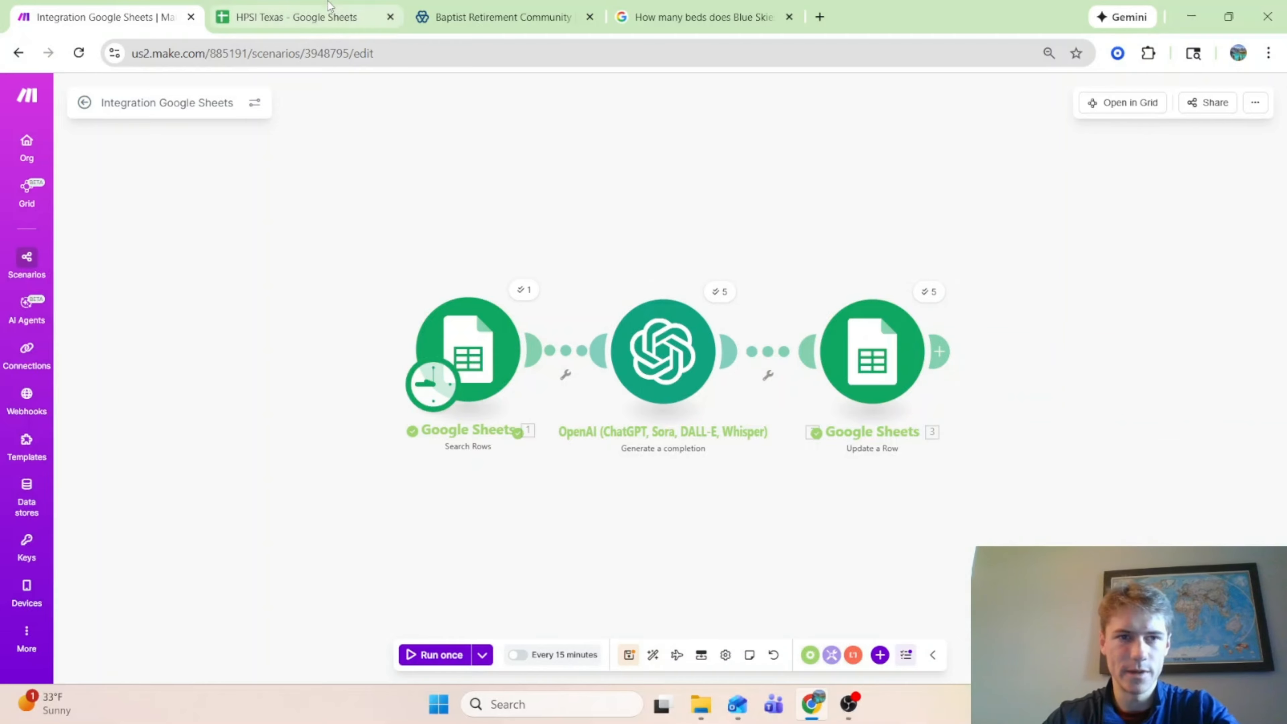
Step: Check the bed counts of the updated rows in the HPSI Texas spreadsheet, and return to Make to save the scenario
{"action": "left_click", "coordinate": [296, 16]}
{"action": "scroll", "coordinate": [1120, 374], "scroll_direction": "down", "scroll_amount": 3}
{"action": "left_click", "coordinate": [1120, 360]}
{"action": "left_click_drag", "start_coordinate": [1119, 359], "coordinate": [1114, 438]}
{"action": "left_click", "coordinate": [56, 7]}
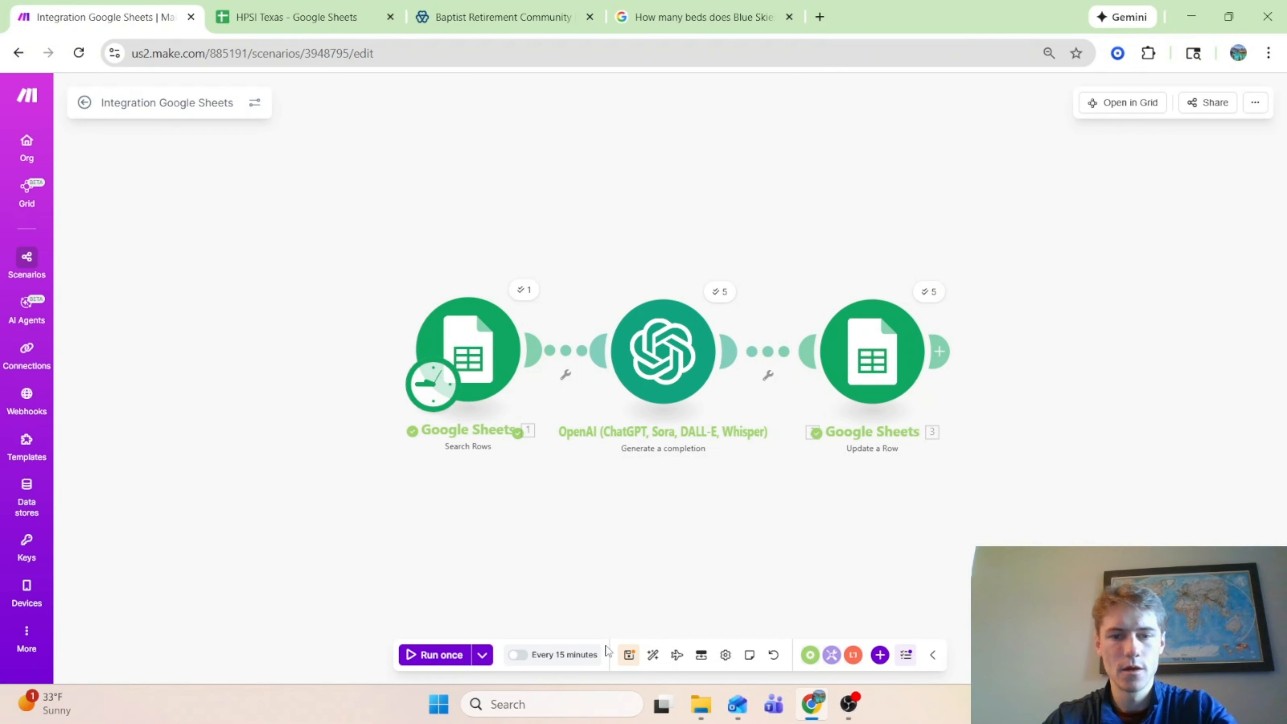
{"action": "left_click", "coordinate": [628, 661]}
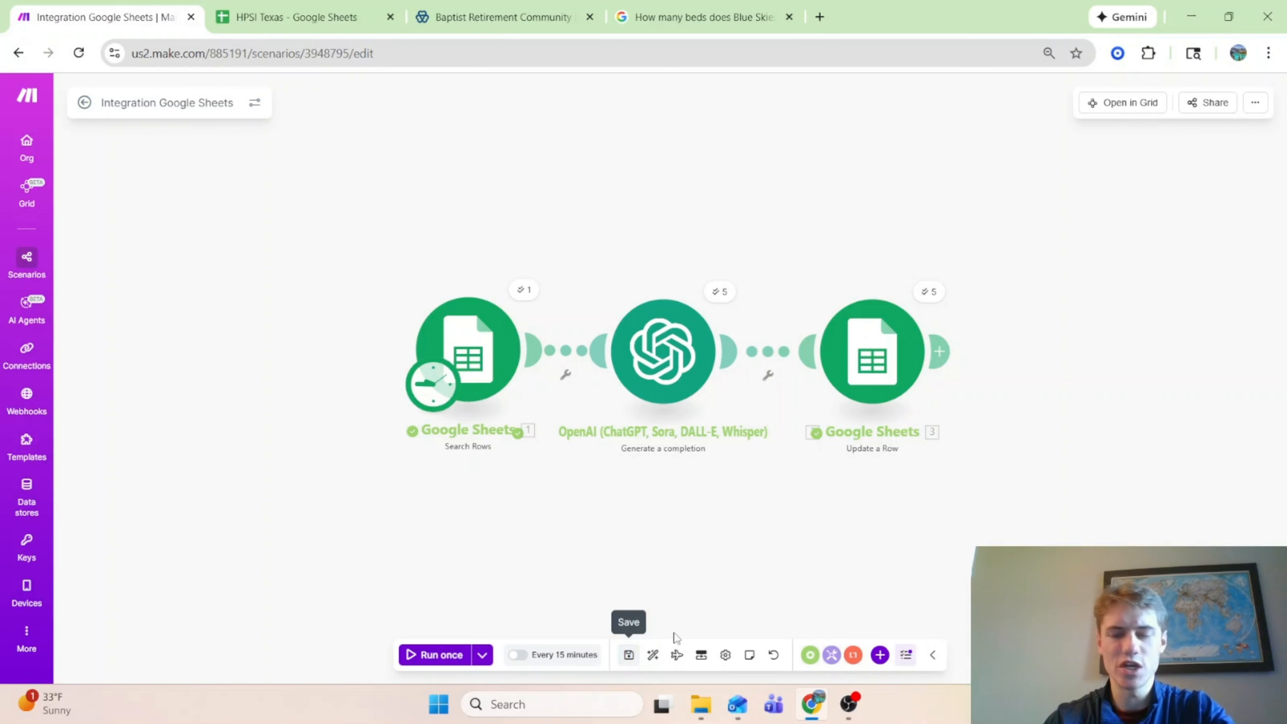